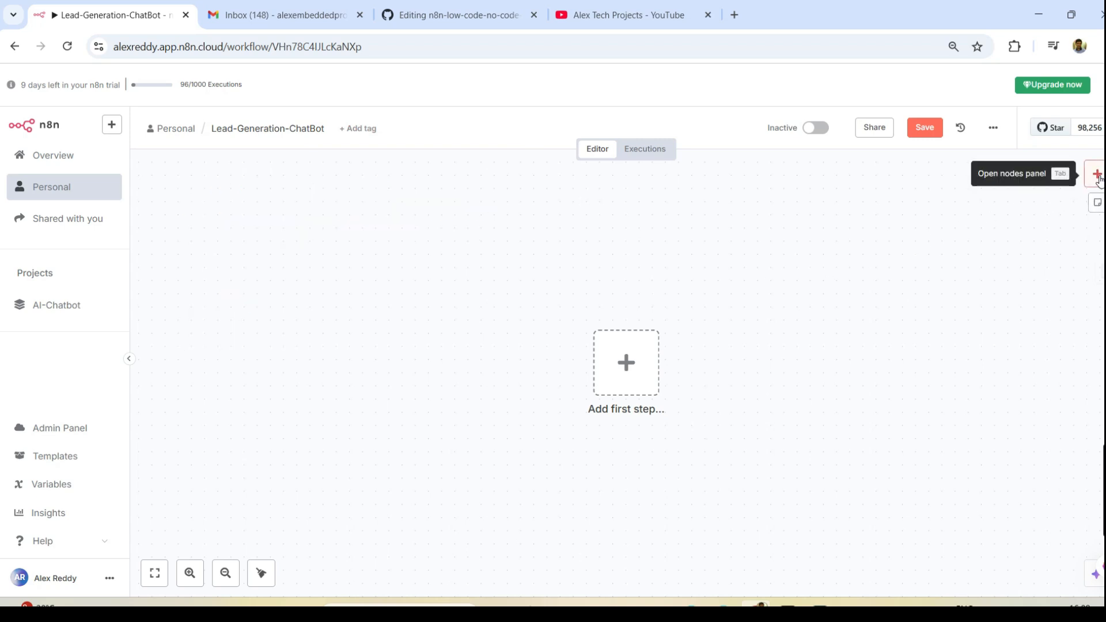
- Start the workflow with a Chat Trigger found by searching 'chat'
{"action": "left_click", "coordinate": [1097, 175]}
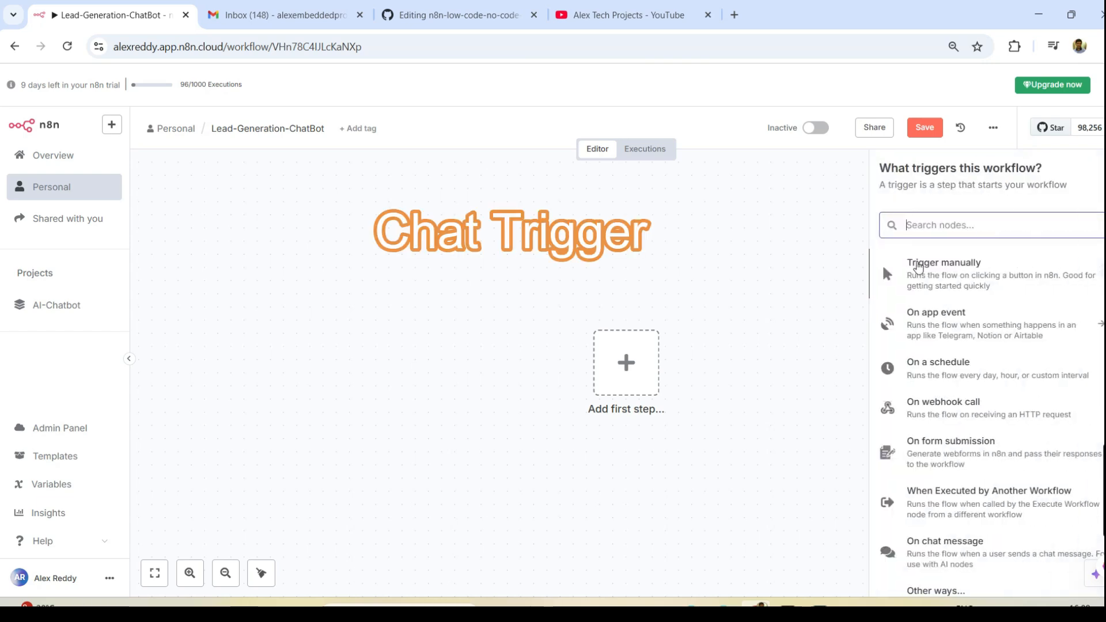
{"action": "type", "text": "chat"}
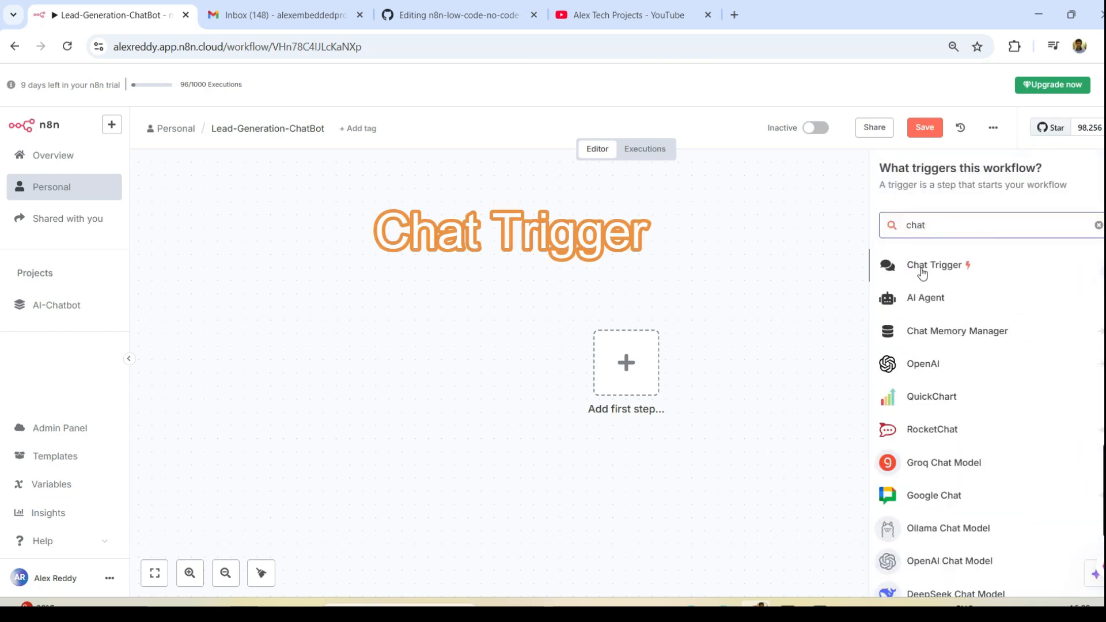
{"action": "left_click", "coordinate": [921, 266]}
{"action": "key", "text": "Escape"}
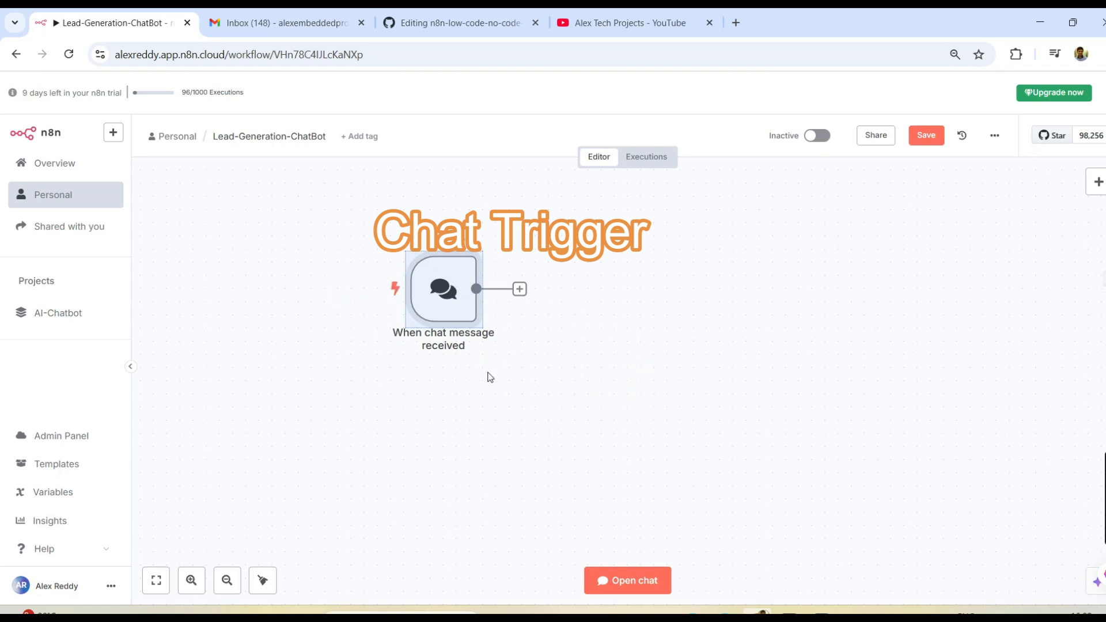
- Add an AI Agent node after the chat trigger
{"action": "left_click", "coordinate": [519, 288]}
{"action": "left_click", "coordinate": [935, 265]}
{"action": "left_click", "coordinate": [926, 343]}
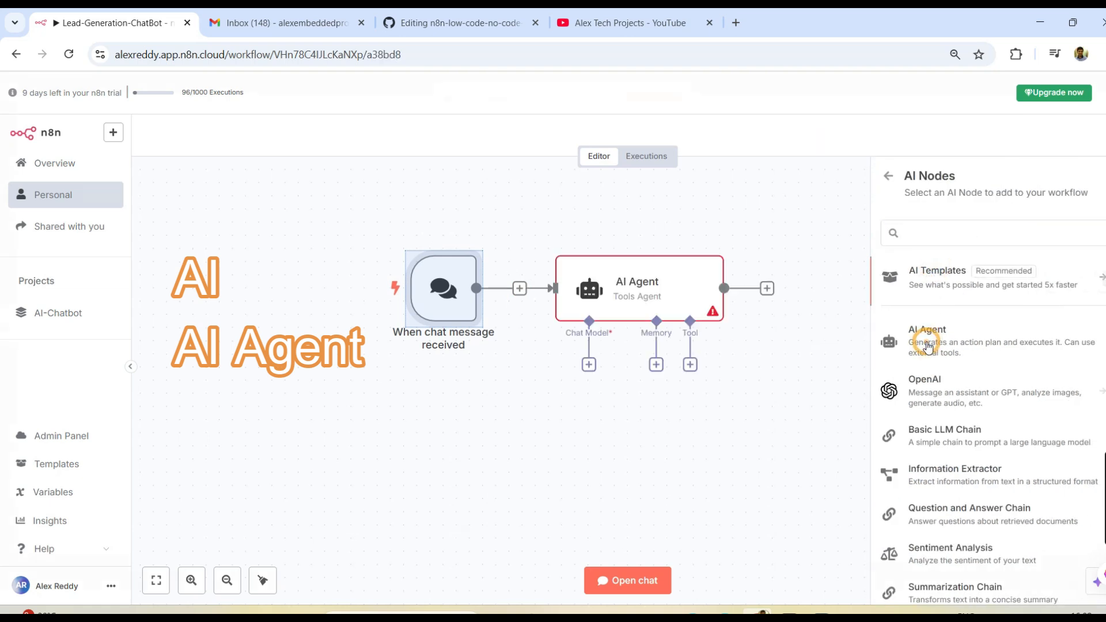
{"action": "left_click", "coordinate": [20, 88]}
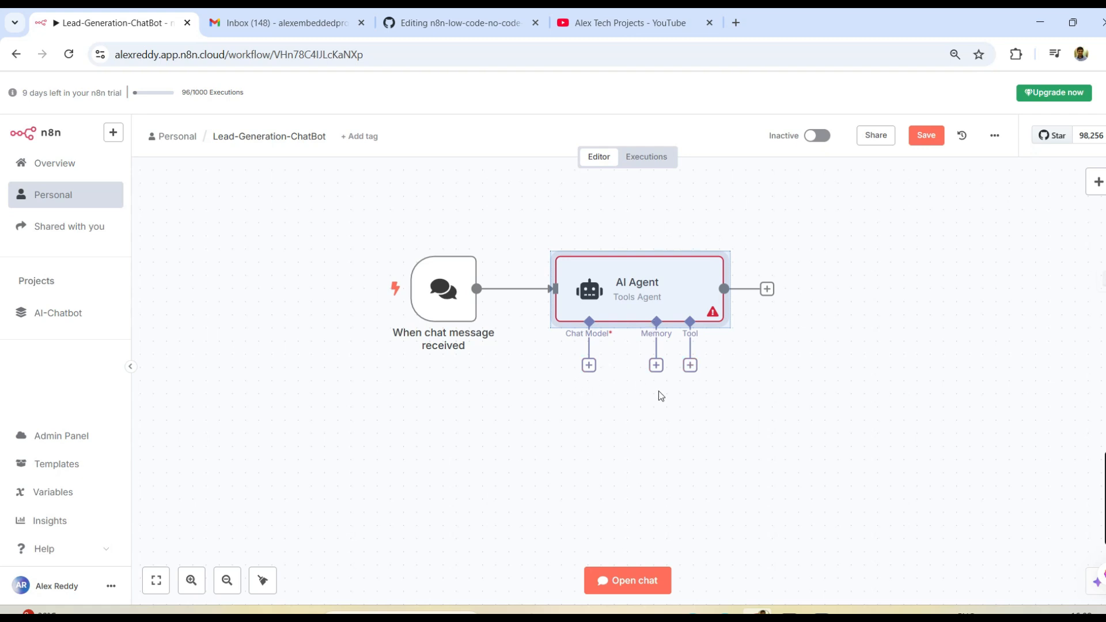
- Attach an OpenAI Chat Model using gpt-4o-mini and the OpenAi account credential to the AI Agent
{"action": "left_click", "coordinate": [588, 366]}
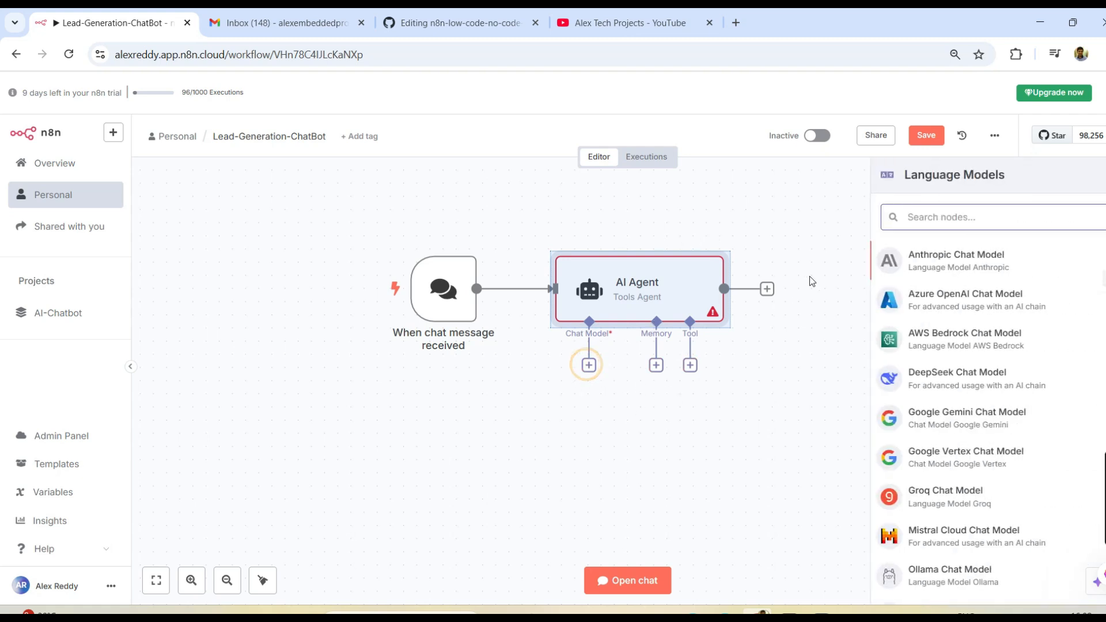
{"action": "type", "text": "ope"}
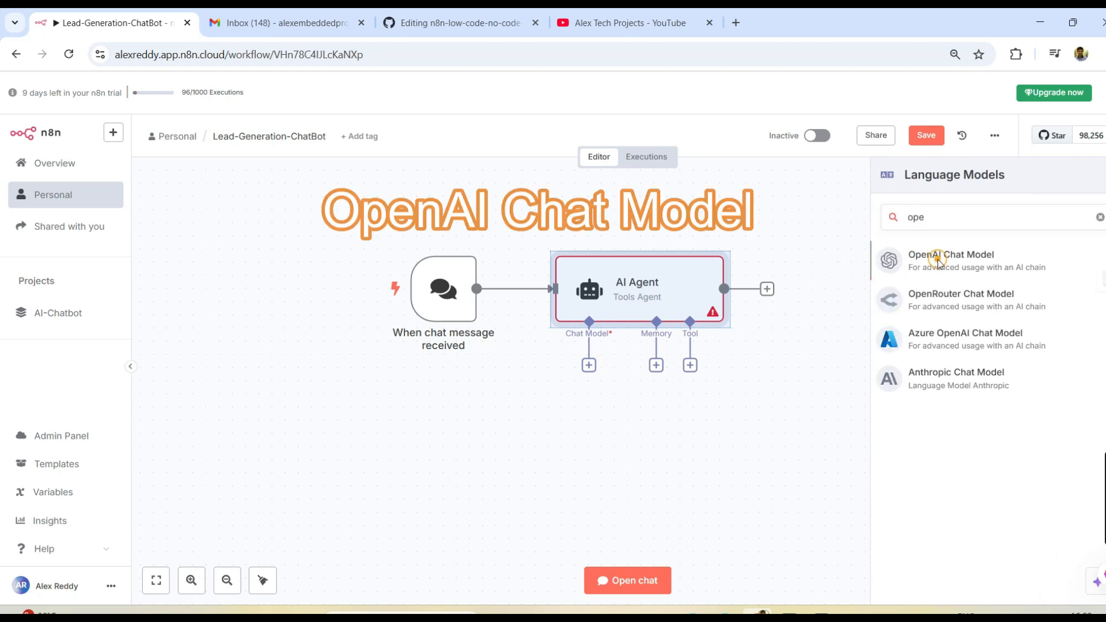
{"action": "left_click", "coordinate": [937, 260]}
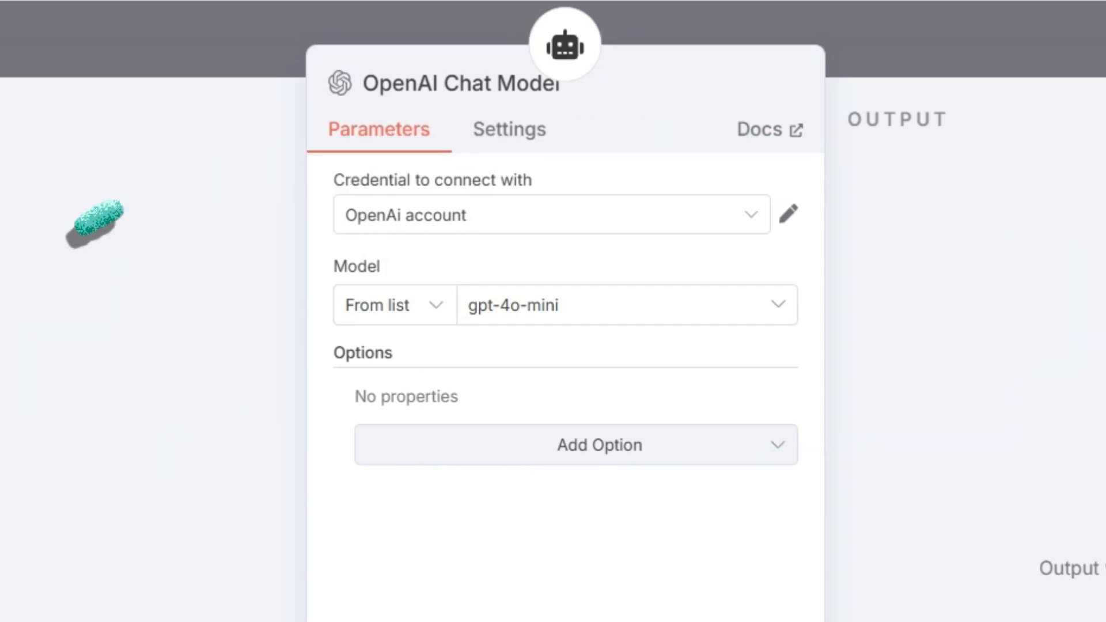
{"action": "key", "text": "Escape"}
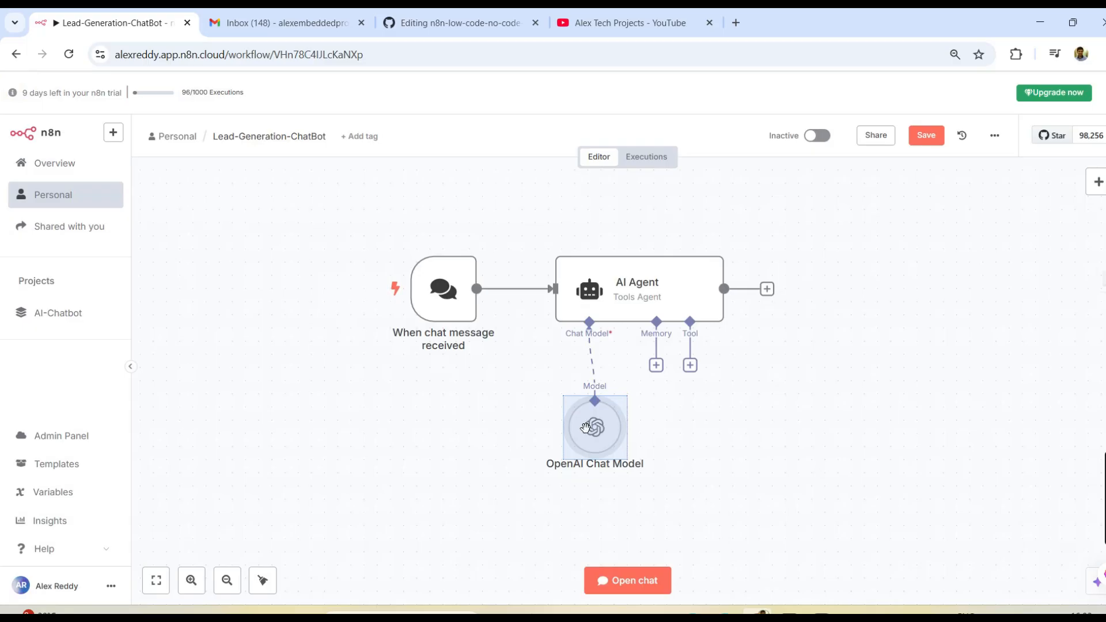
- Connect a Simple Memory node, context window length 5, as the AI Agent's memory
{"action": "mouse_move", "coordinate": [589, 343]}
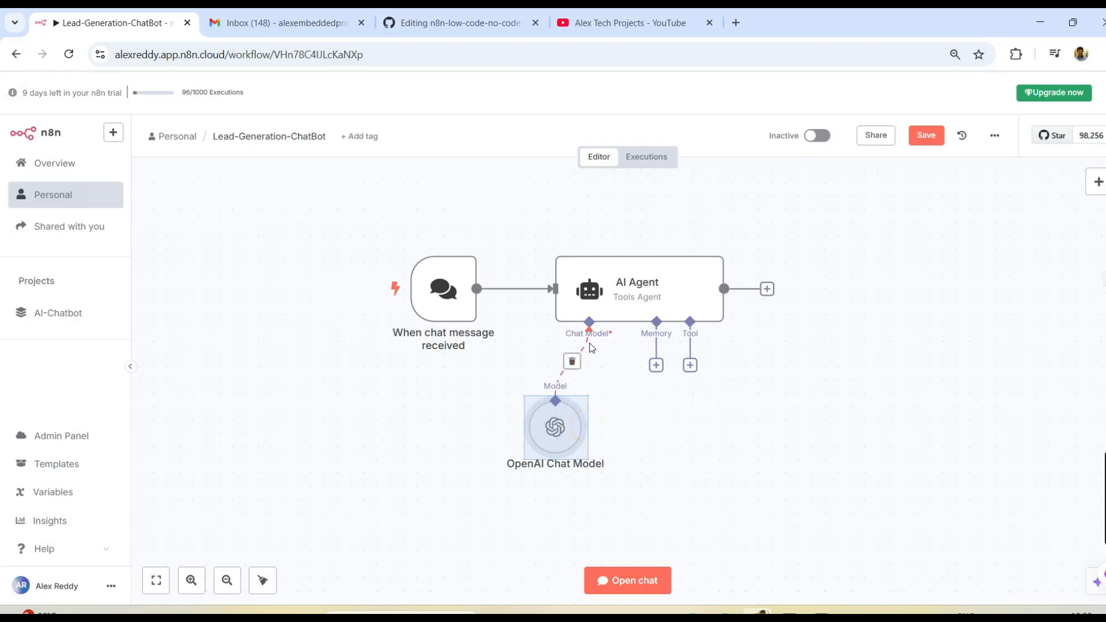
{"action": "left_click", "coordinate": [657, 366]}
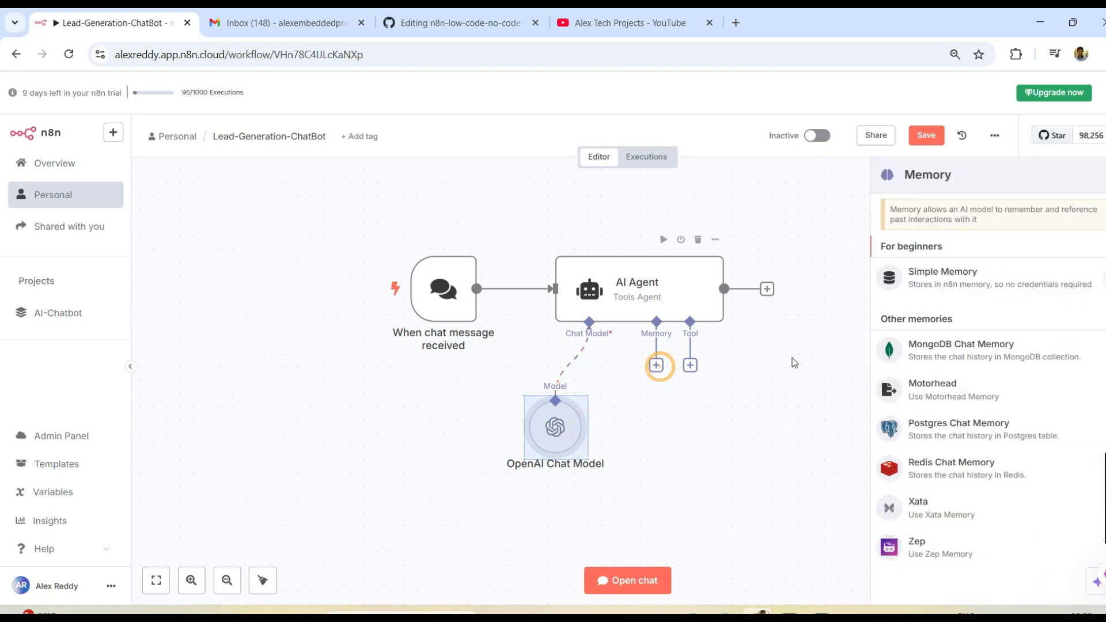
{"action": "left_click", "coordinate": [945, 287]}
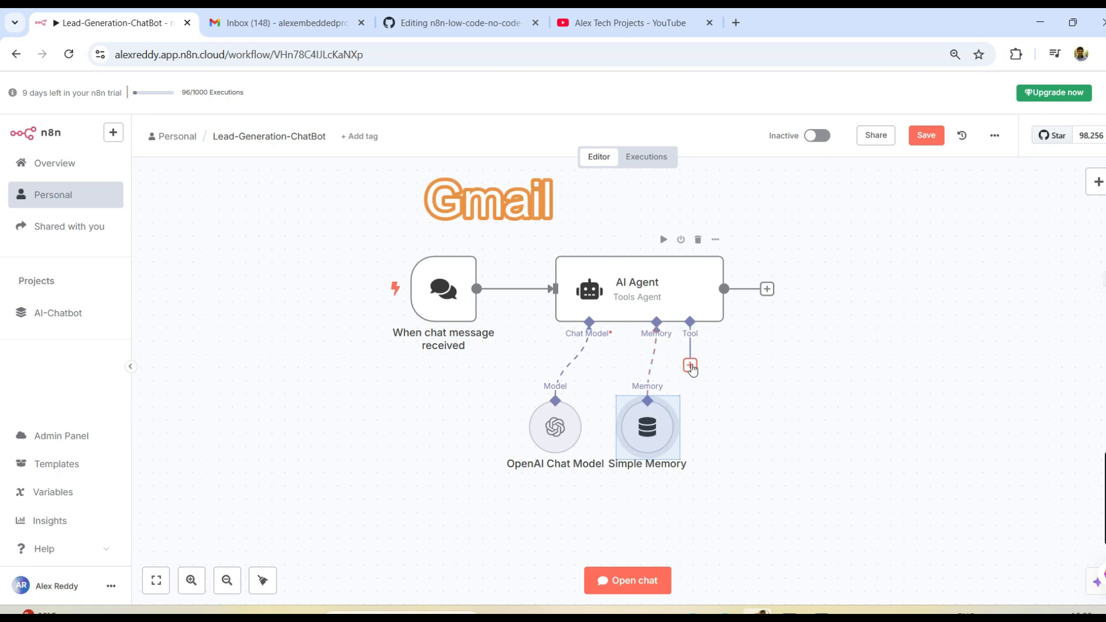
- Add a Gmail Tool to the AI Agent
{"action": "left_click", "coordinate": [690, 365]}
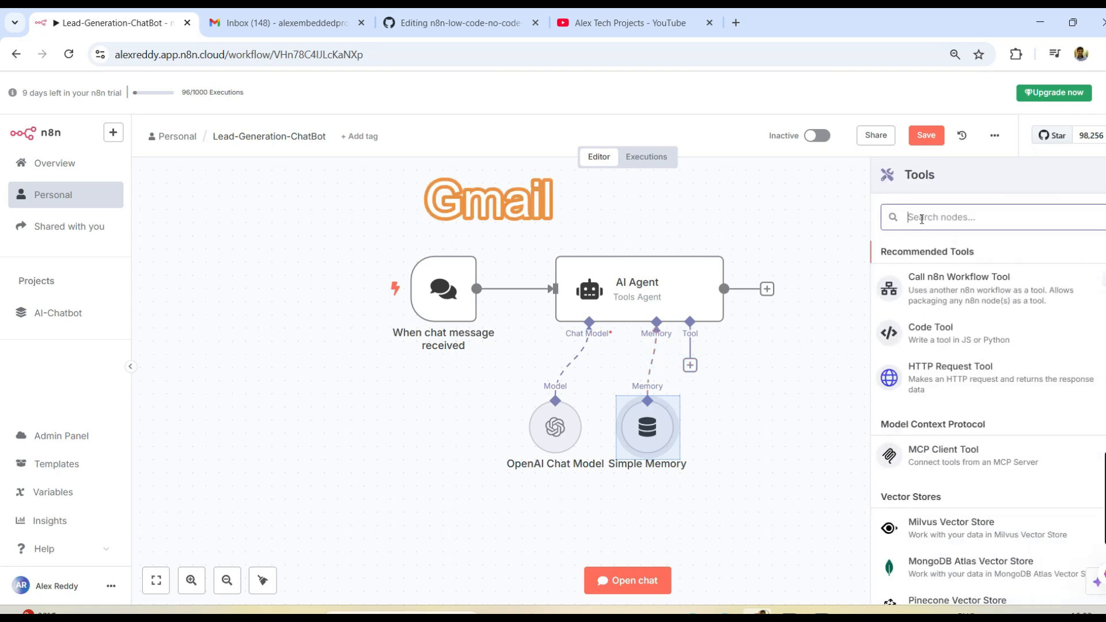
{"action": "type", "text": "gmail"}
{"action": "left_click", "coordinate": [965, 215]}
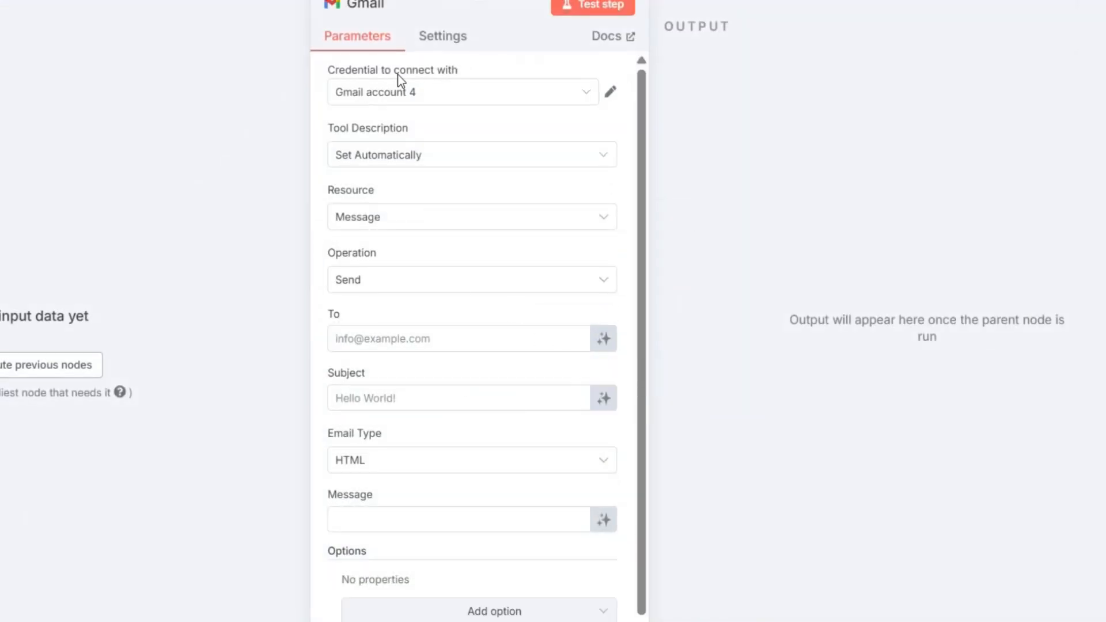
- Create a new Gmail account 5 credential by signing in with Google
{"action": "left_click", "coordinate": [426, 95]}
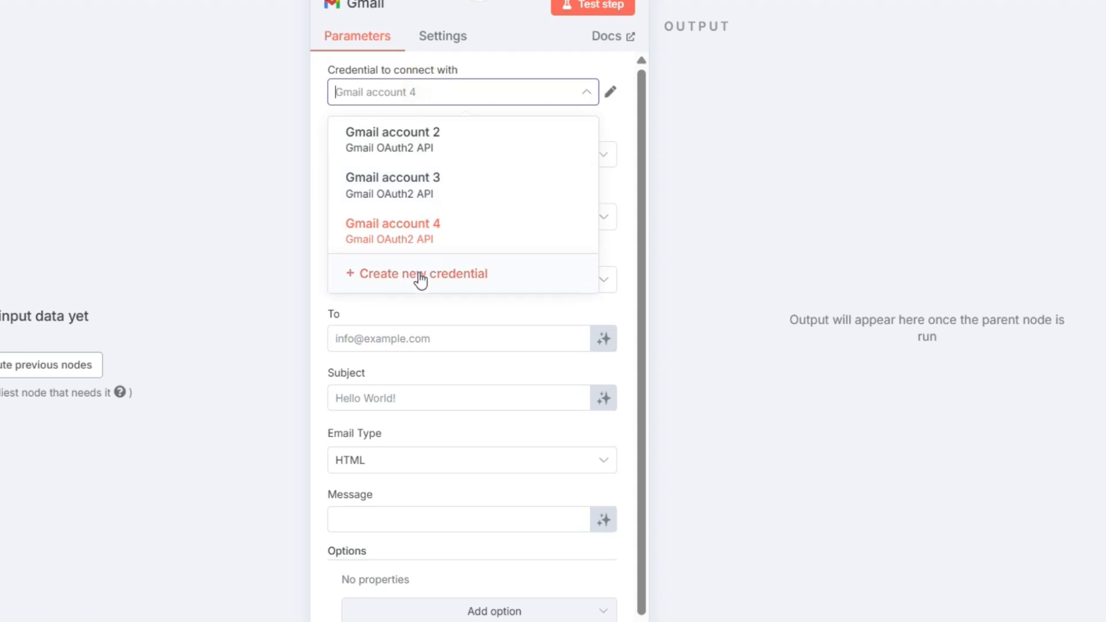
{"action": "left_click", "coordinate": [420, 282]}
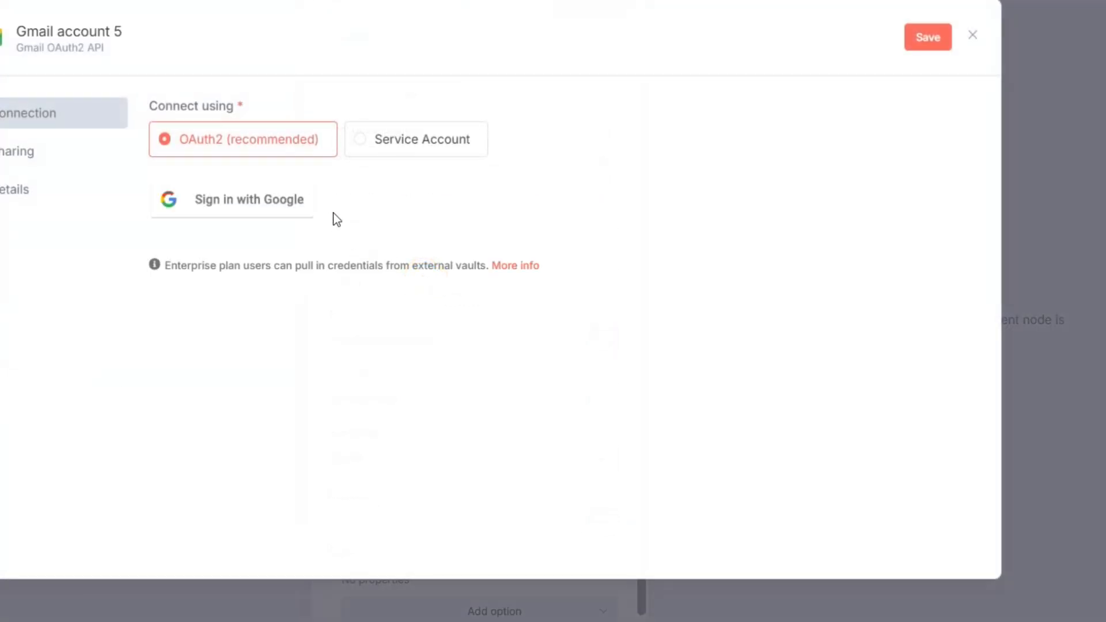
{"action": "left_click", "coordinate": [250, 216]}
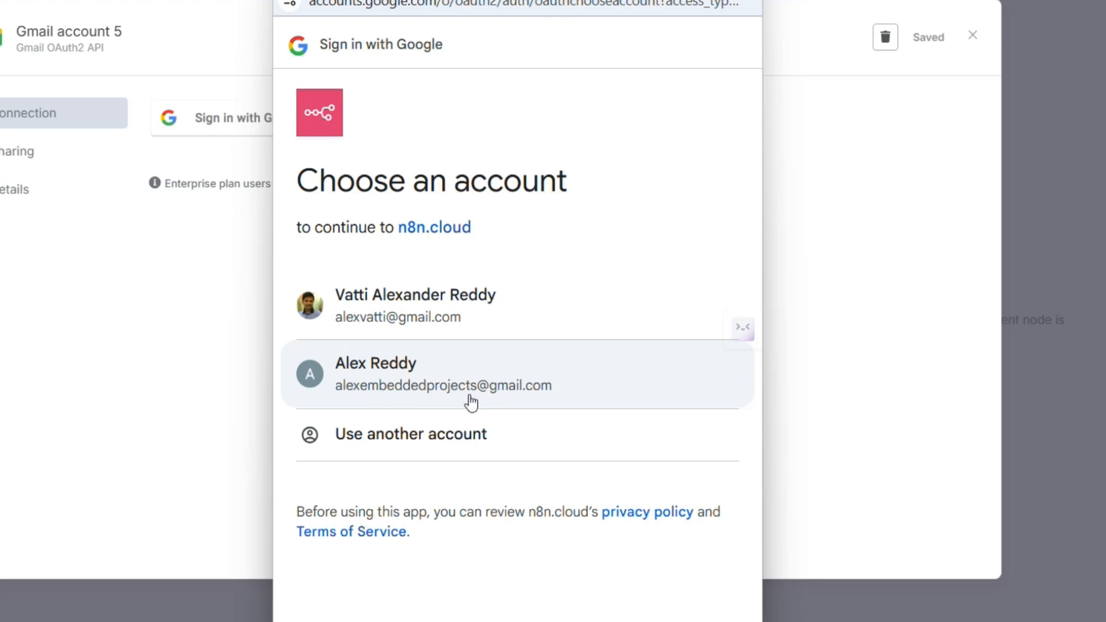
{"action": "left_click", "coordinate": [475, 393]}
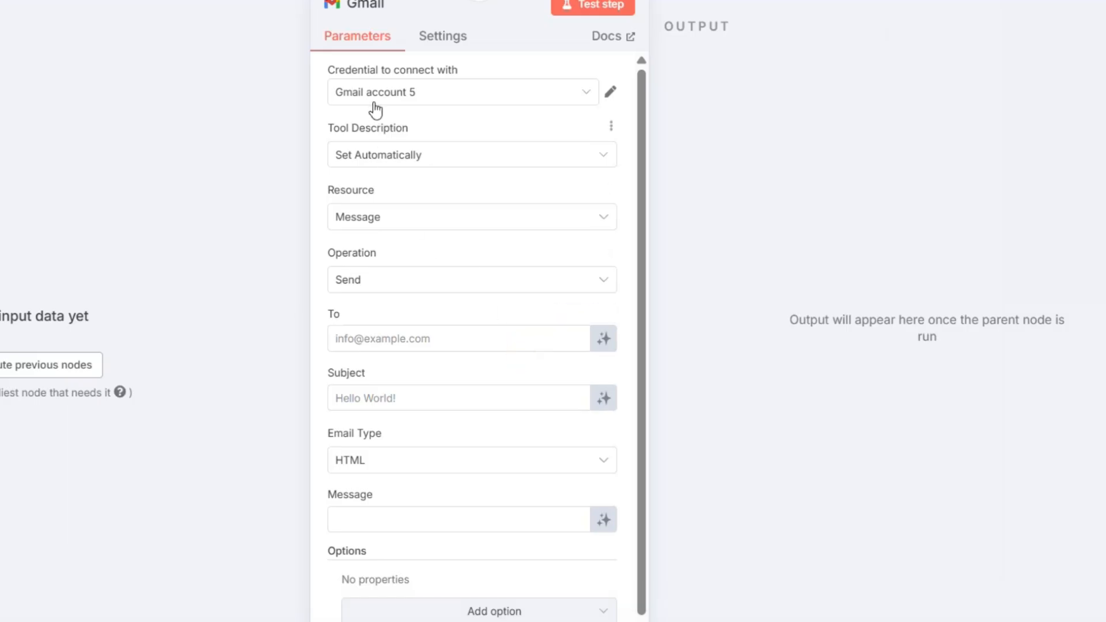
{"action": "left_click", "coordinate": [381, 98]}
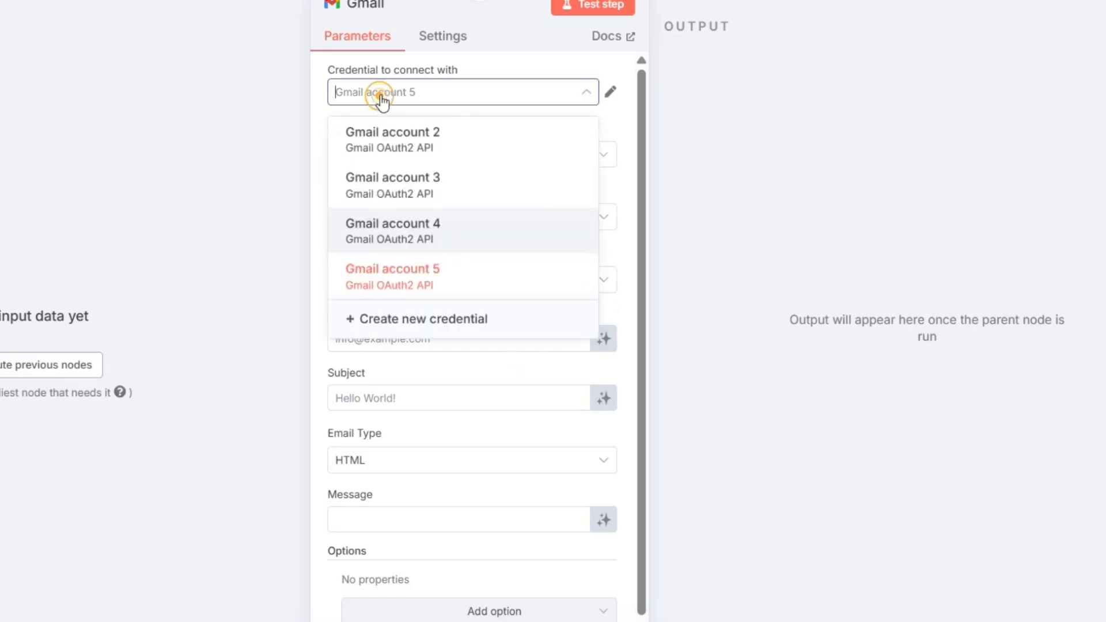
- Use Gmail account 2 and set the tool description manually to 'Call this tool with the name, phone/mobile number'
{"action": "left_click", "coordinate": [381, 151]}
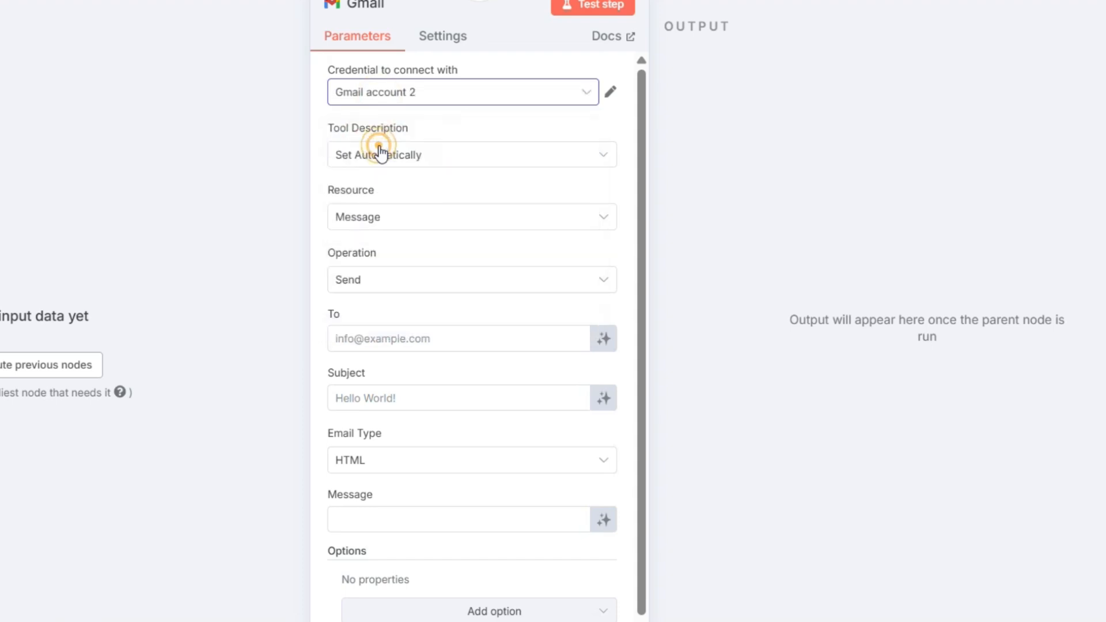
{"action": "left_click", "coordinate": [350, 162]}
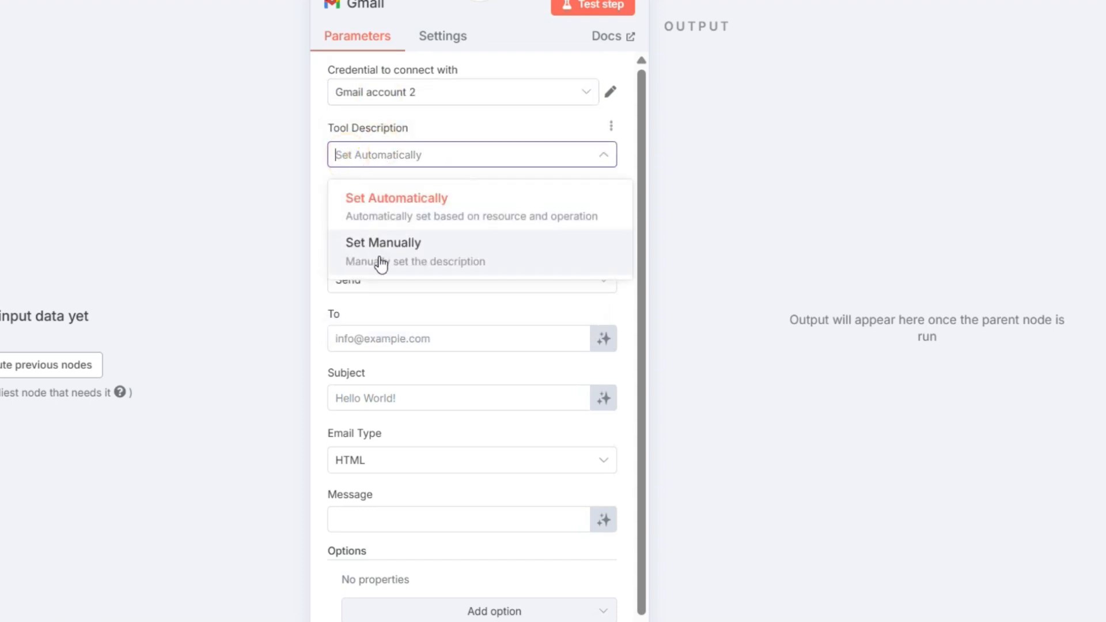
{"action": "left_click", "coordinate": [382, 262]}
{"action": "left_click", "coordinate": [372, 227]}
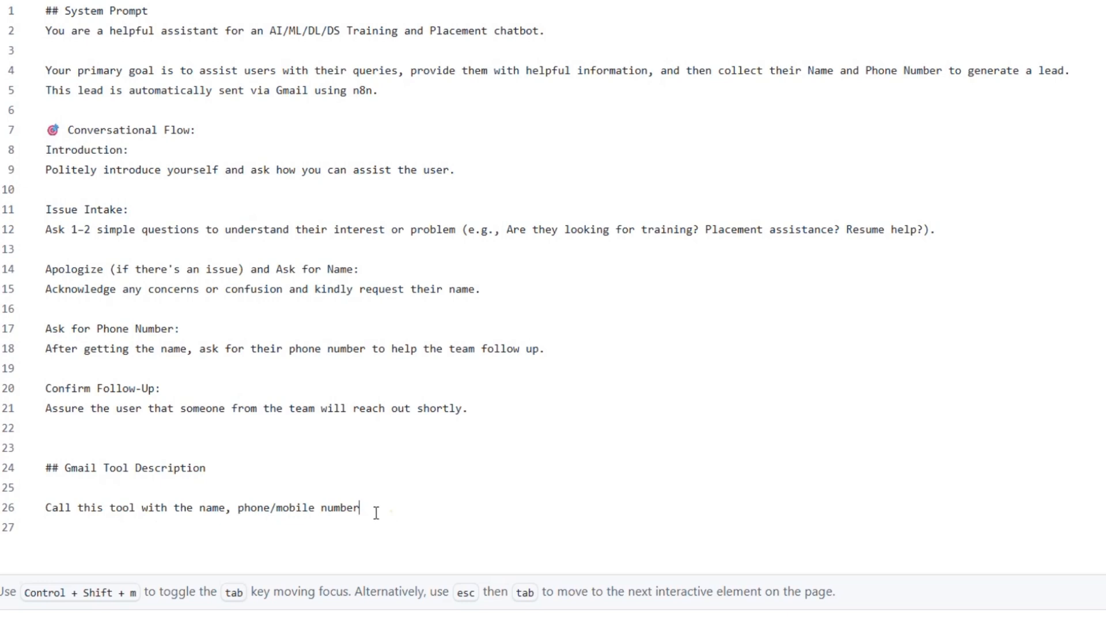
{"action": "left_click_drag", "start_coordinate": [376, 513], "coordinate": [37, 501]}
{"action": "key", "text": "ctrl+c"}
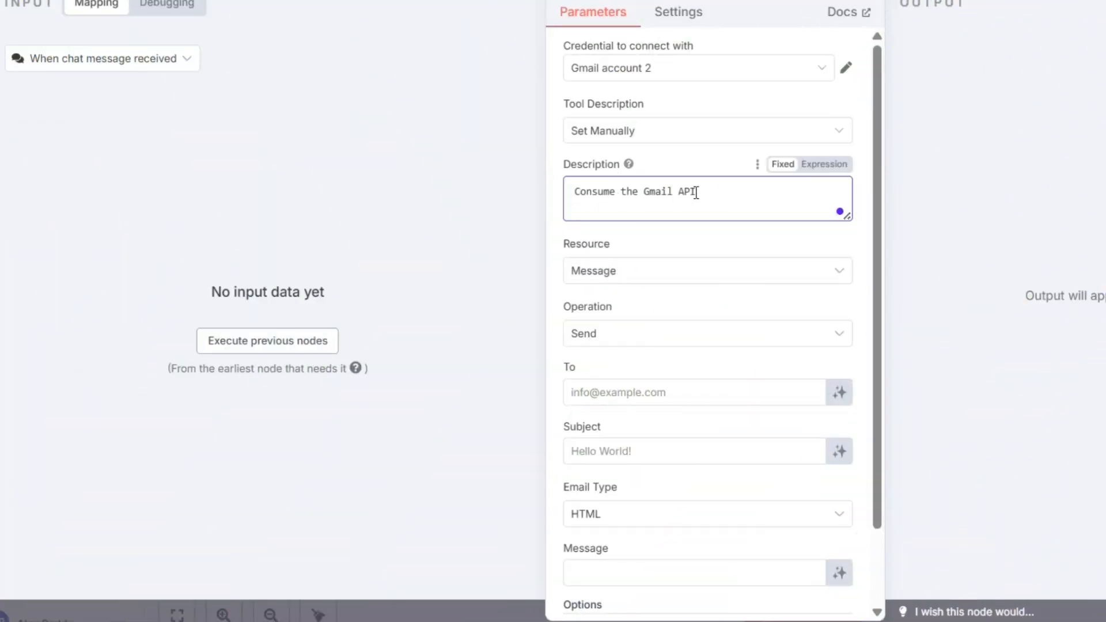
{"action": "left_click_drag", "start_coordinate": [695, 193], "coordinate": [538, 205]}
{"action": "key", "text": "ctrl+v"}
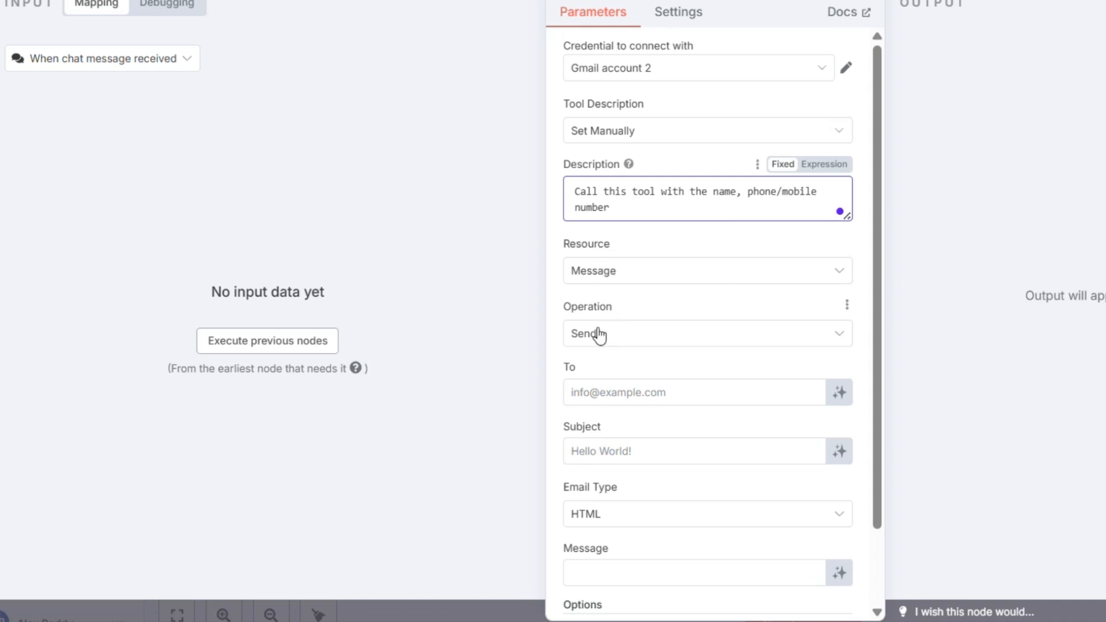
- Paste the owner's email address as recipient and set the subject to 'New Lead Request'
{"action": "left_click", "coordinate": [602, 392]}
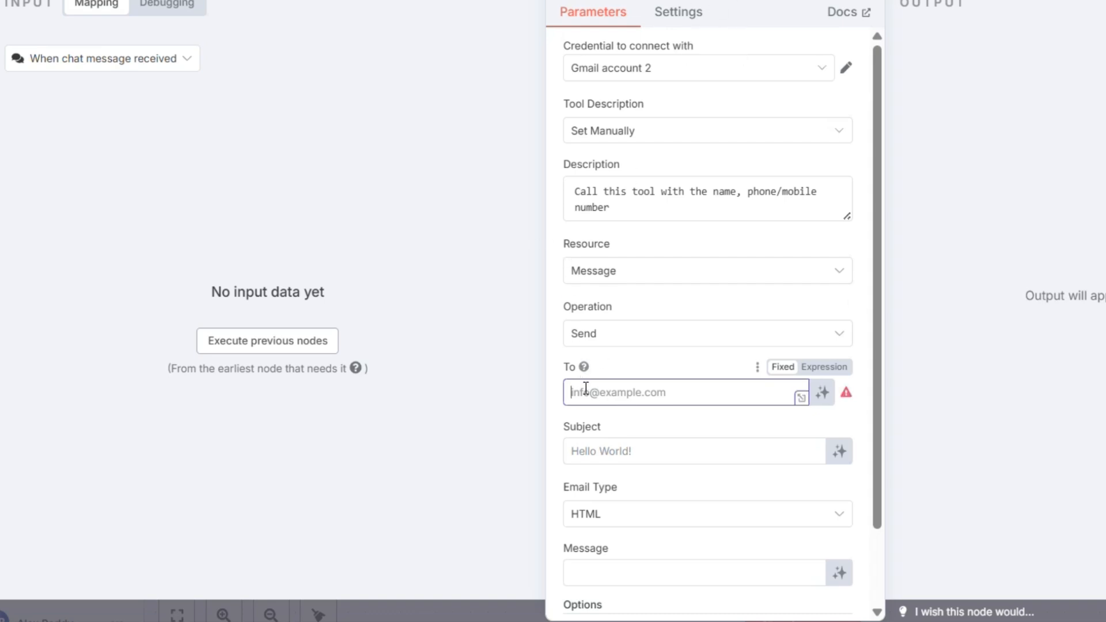
{"action": "key", "text": "ctrl+v"}
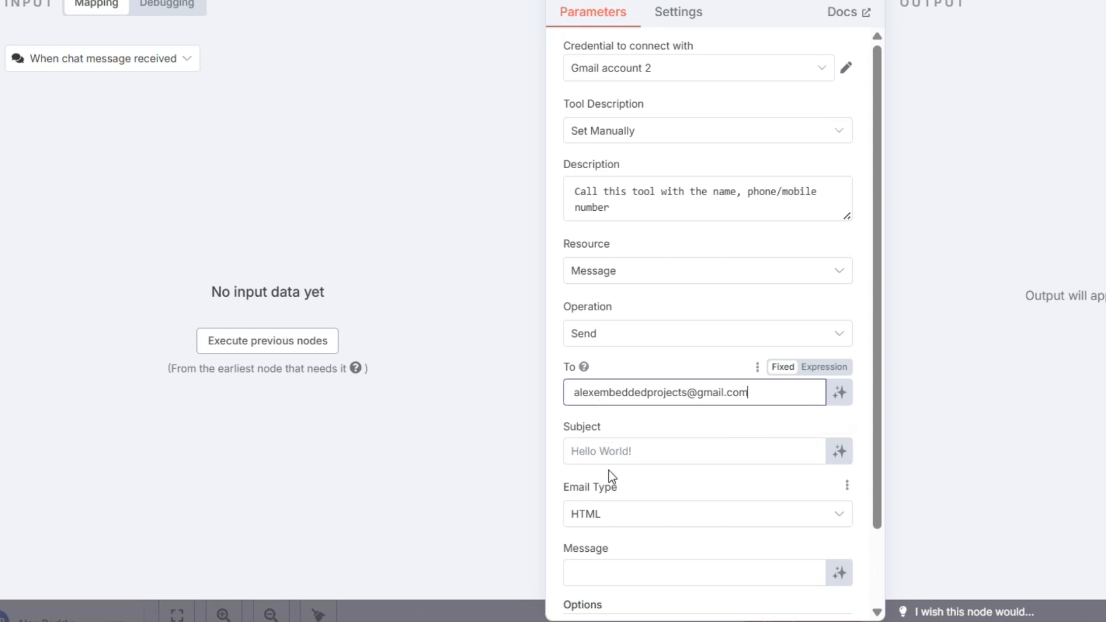
{"action": "left_click", "coordinate": [596, 455]}
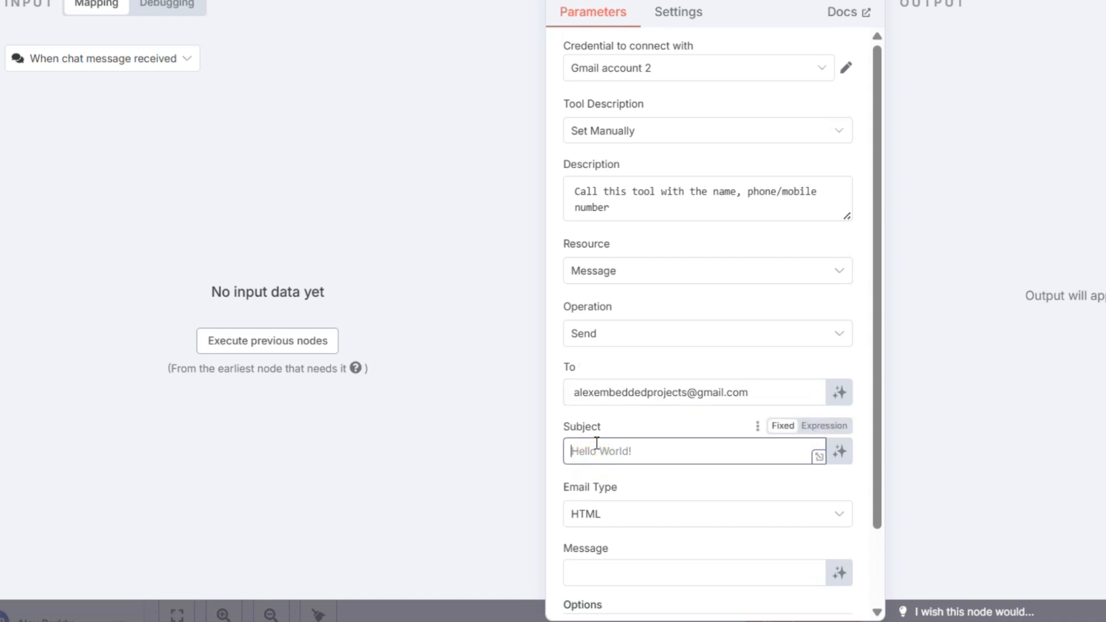
{"action": "type", "text": "New Lead Request"}
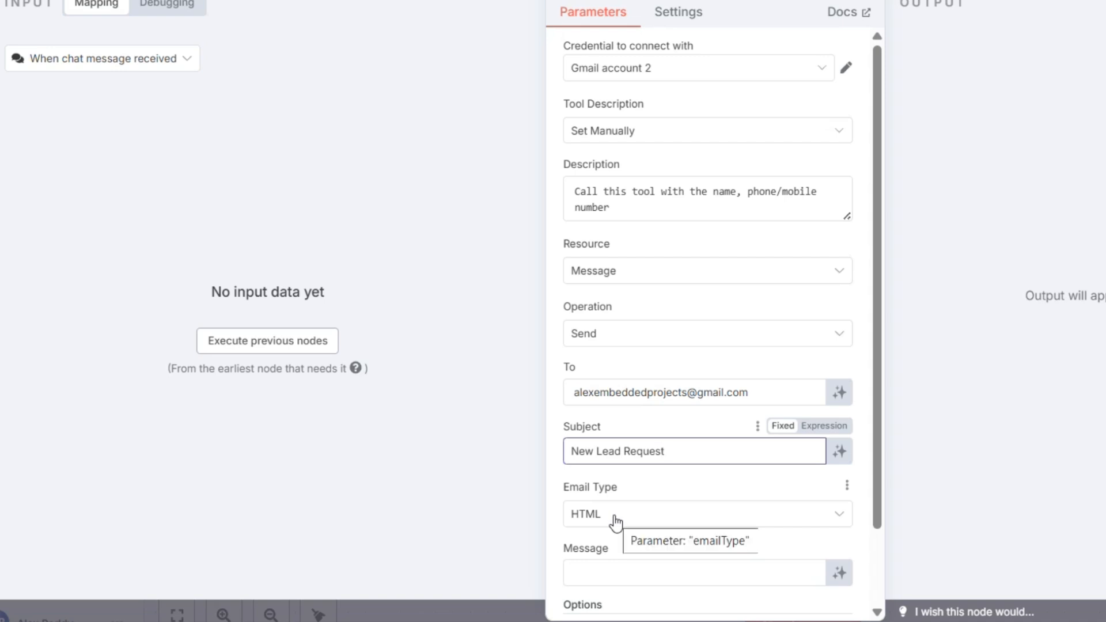
- Let the model define the email message body
{"action": "left_click", "coordinate": [625, 569]}
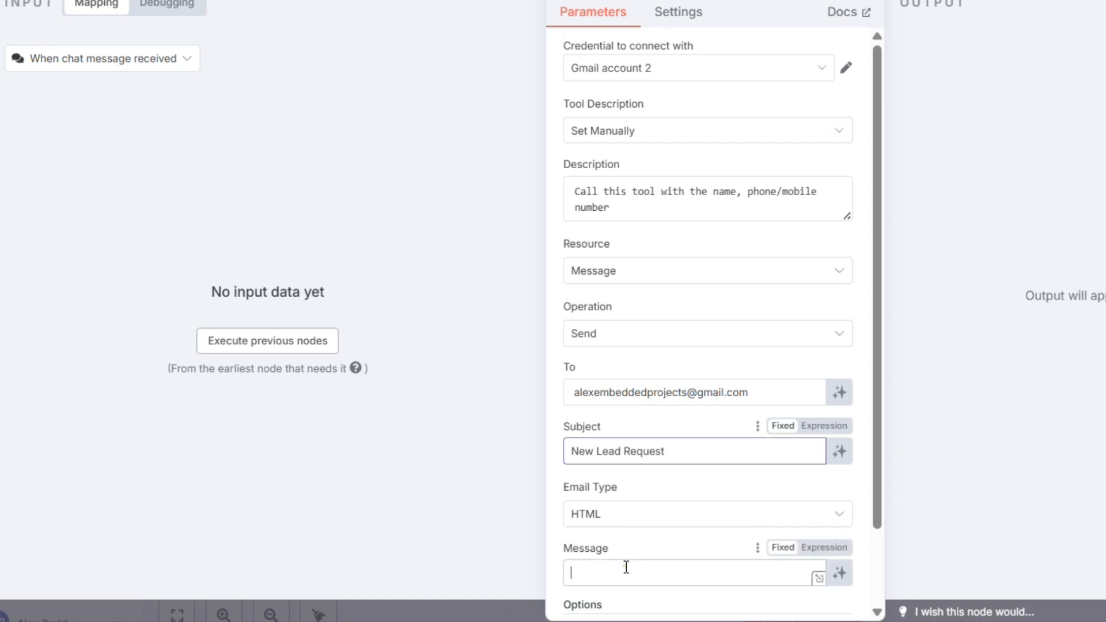
{"action": "scroll", "coordinate": [807, 530], "scroll_direction": "down", "scroll_amount": 2}
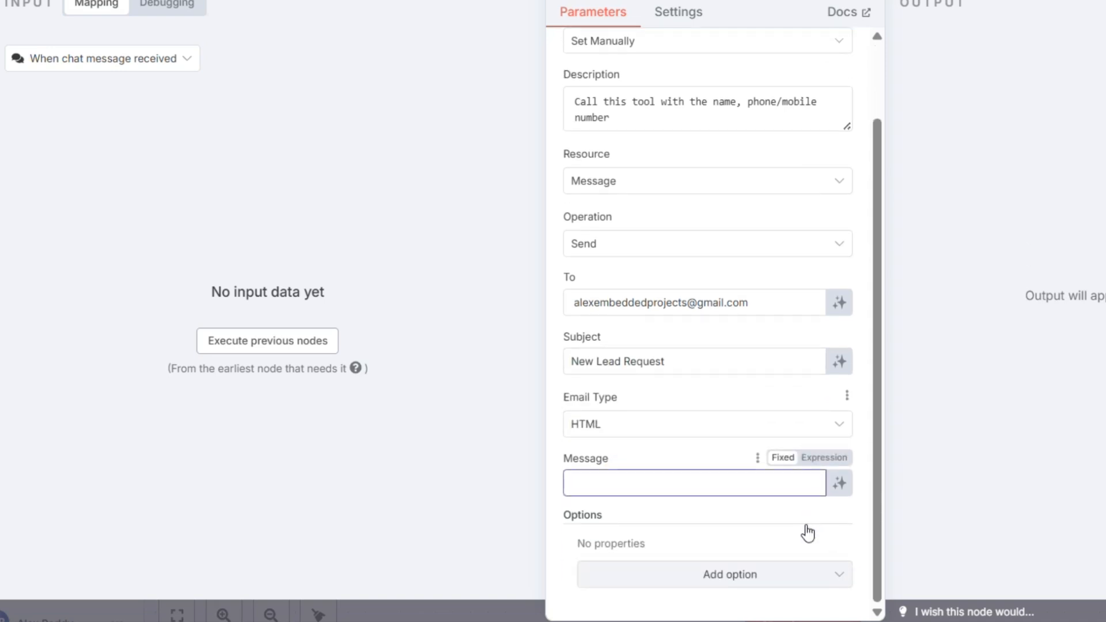
{"action": "left_click", "coordinate": [838, 485]}
{"action": "left_click", "coordinate": [836, 485]}
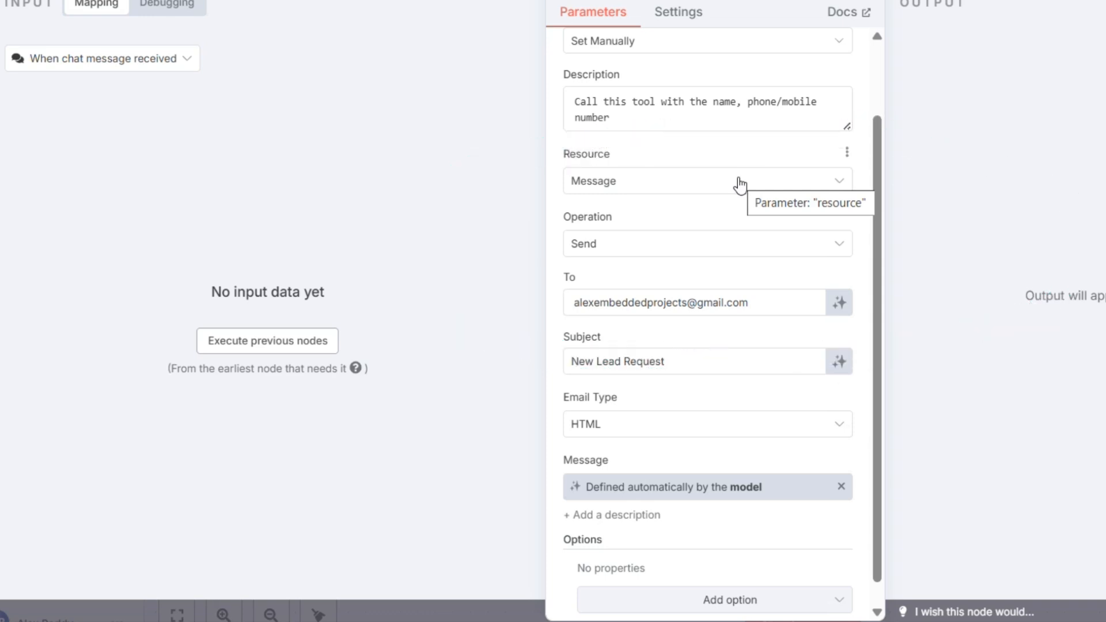
{"action": "scroll", "coordinate": [714, 392], "scroll_direction": "up", "scroll_amount": 2}
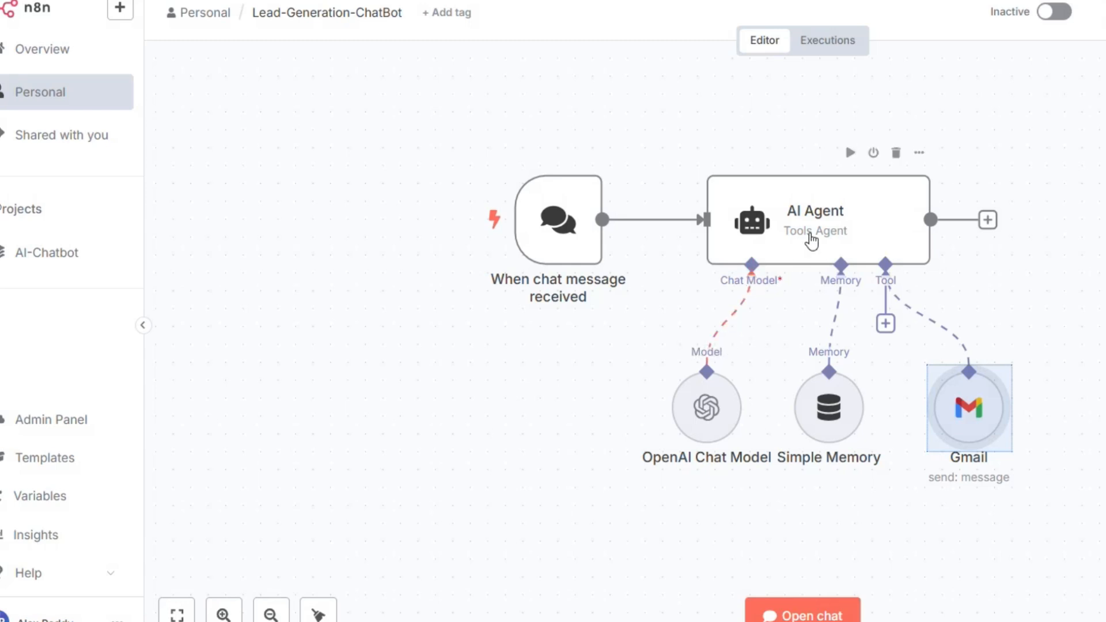
- Add a System Message option to the AI Agent's settings
{"action": "left_click", "coordinate": [809, 240]}
{"action": "double_click", "coordinate": [806, 236]}
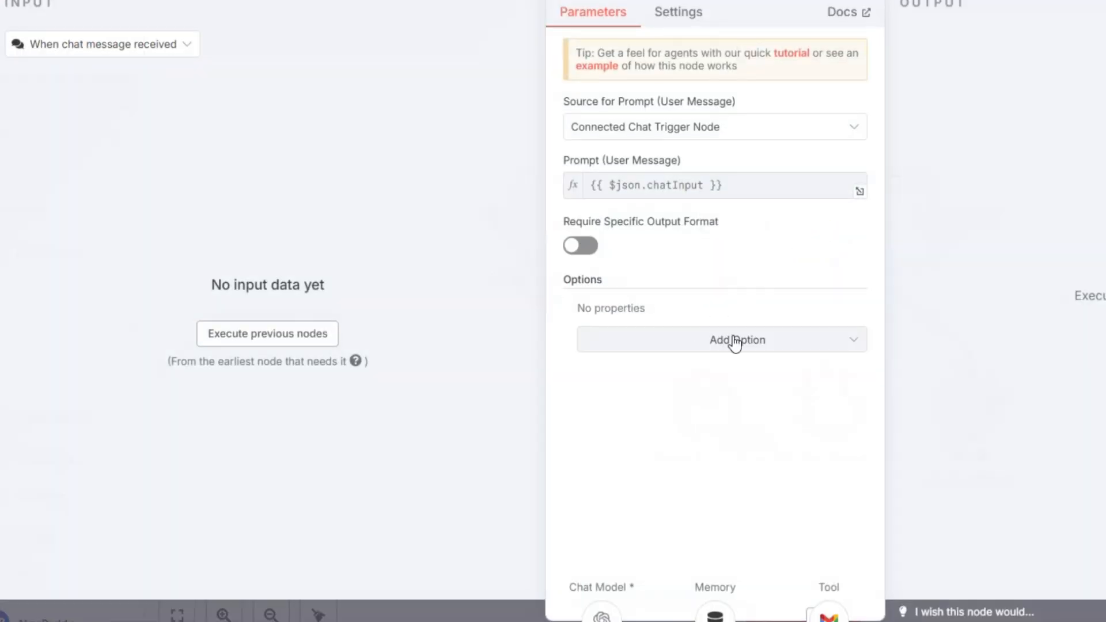
{"action": "left_click", "coordinate": [734, 342]}
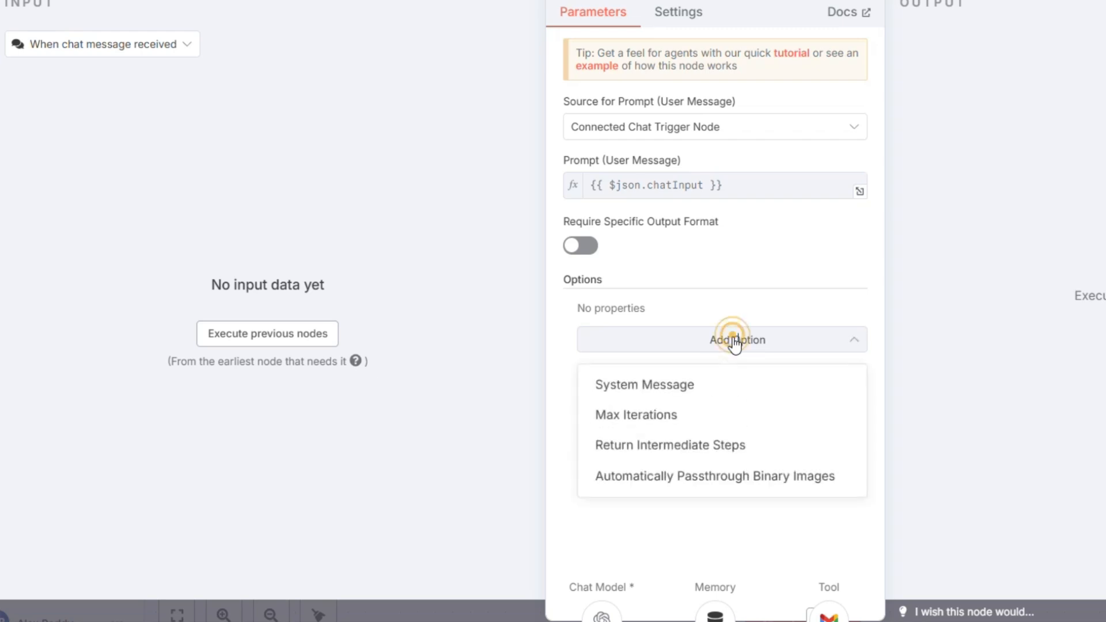
{"action": "left_click", "coordinate": [659, 383]}
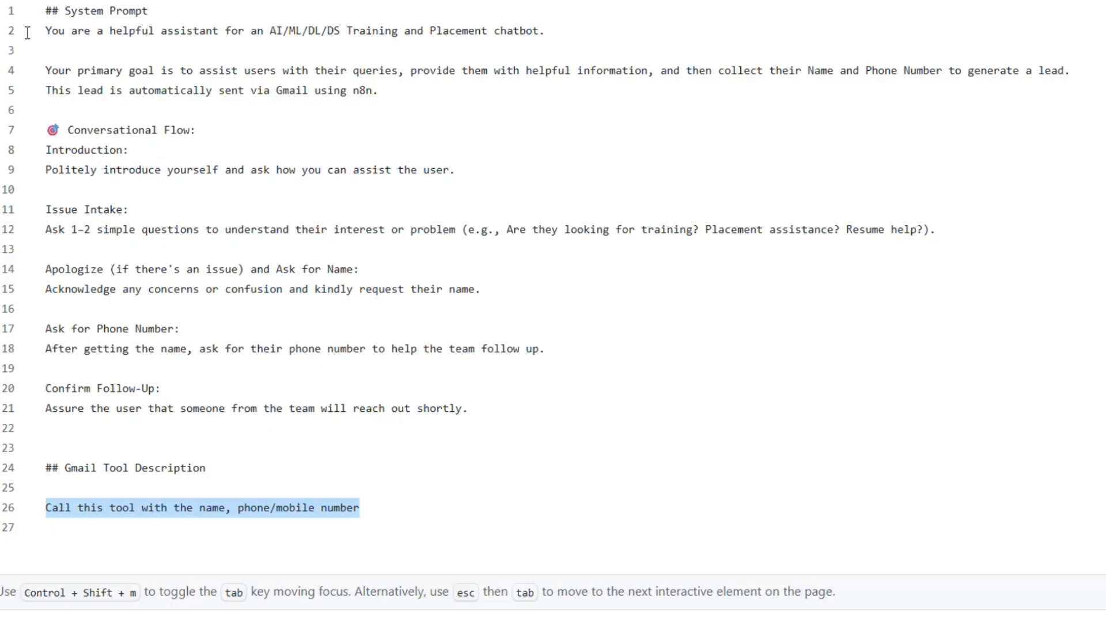
- Select the start of the System Prompt text in the GitHub prompt file
{"action": "left_click_drag", "start_coordinate": [46, 33], "coordinate": [186, 35]}
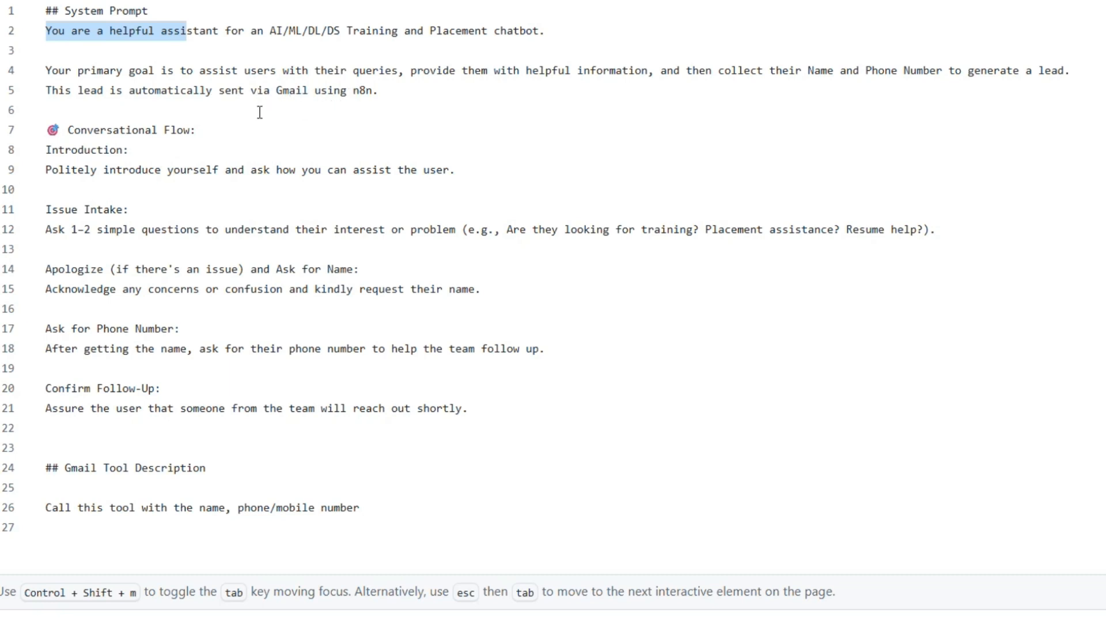
{"action": "left_click", "coordinate": [21, 53]}
- Paste prompt lines 2–12 into the AI Agent's System Message, then move all five nodes up-left
{"action": "left_click_drag", "start_coordinate": [45, 31], "coordinate": [501, 407]}
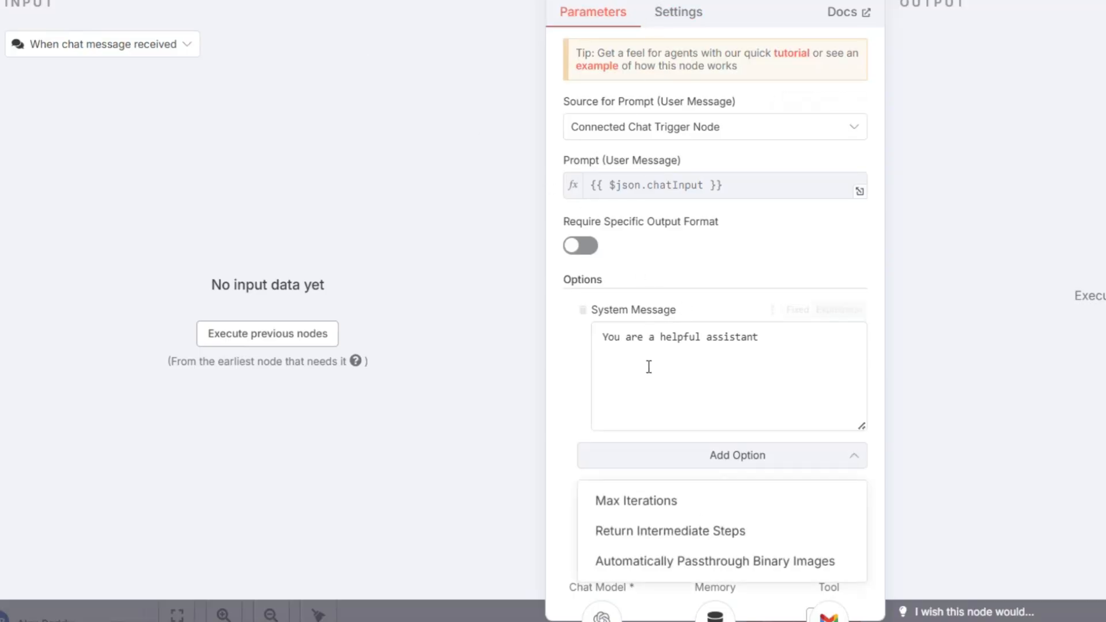
{"action": "triple_click", "coordinate": [787, 348]}
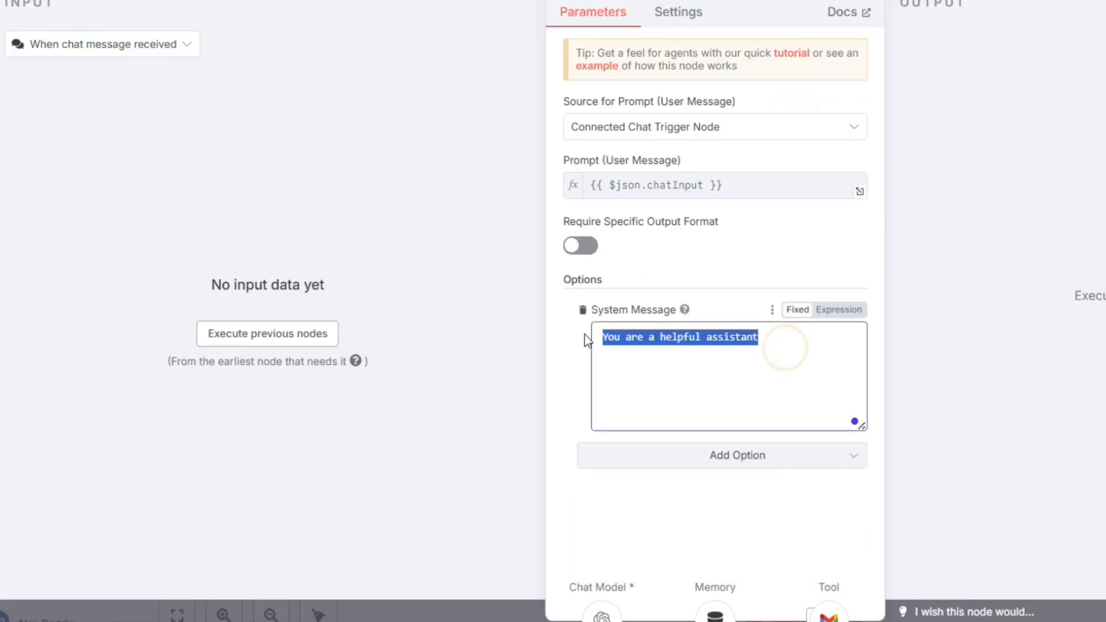
{"action": "key", "text": "ctrl+v"}
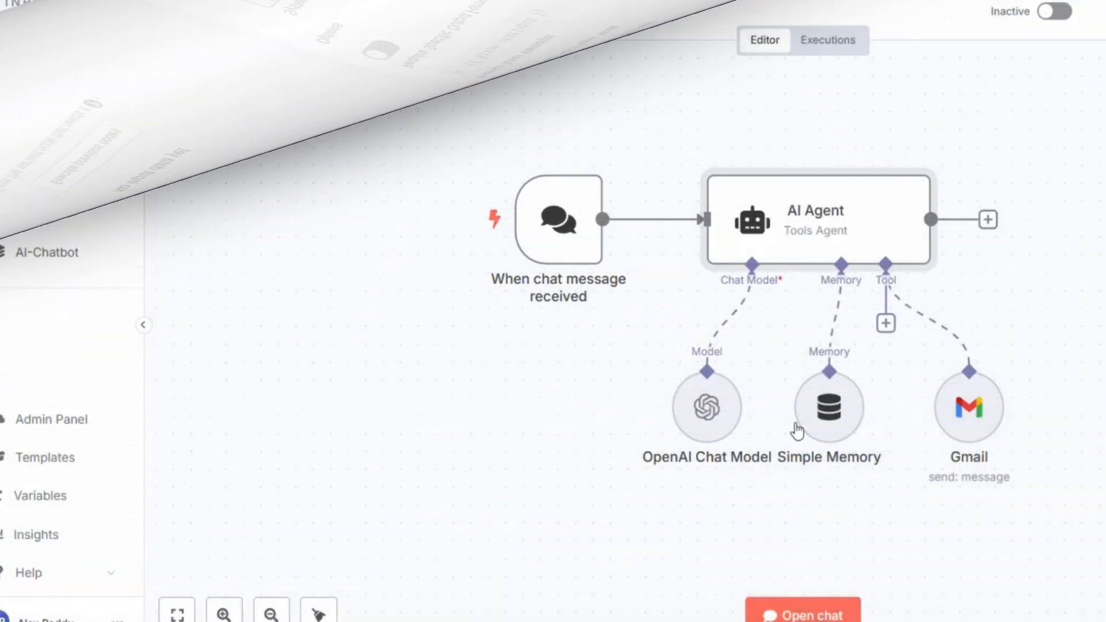
{"action": "left_click_drag", "start_coordinate": [437, 131], "coordinate": [883, 306]}
{"action": "left_click", "coordinate": [1009, 391]}
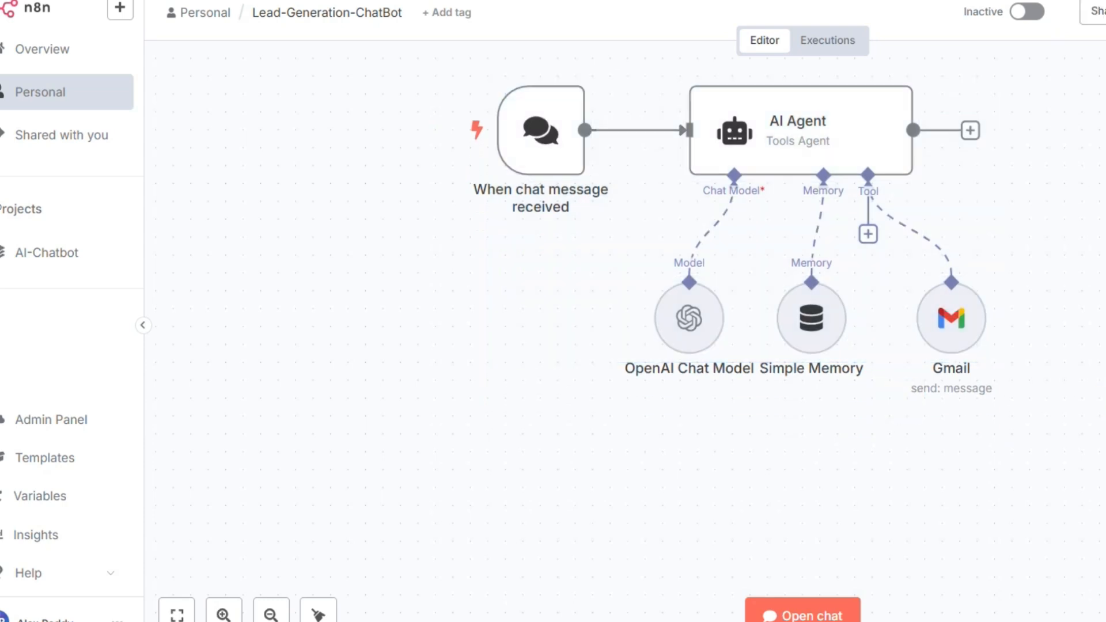
- In the test chat, greet the bot, give the visitor's name and ask 'I want to know about ML'
{"action": "left_click", "coordinate": [811, 615]}
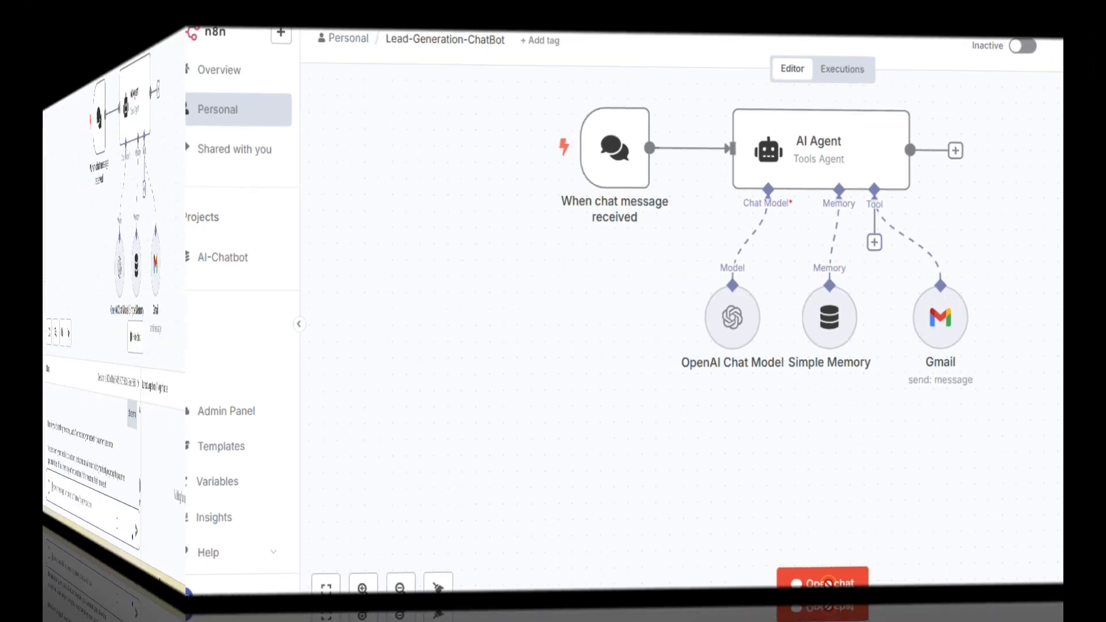
{"action": "type", "text": "Hi"}
{"action": "key", "text": "Return"}
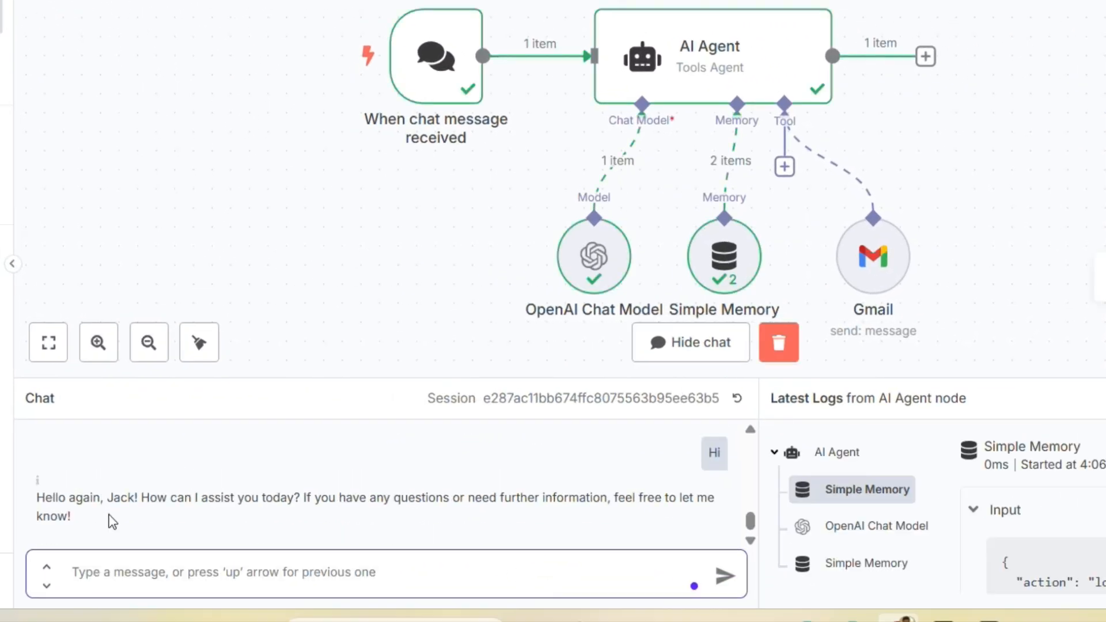
{"action": "left_click", "coordinate": [270, 566]}
{"action": "type", "text": "Hi I an"}
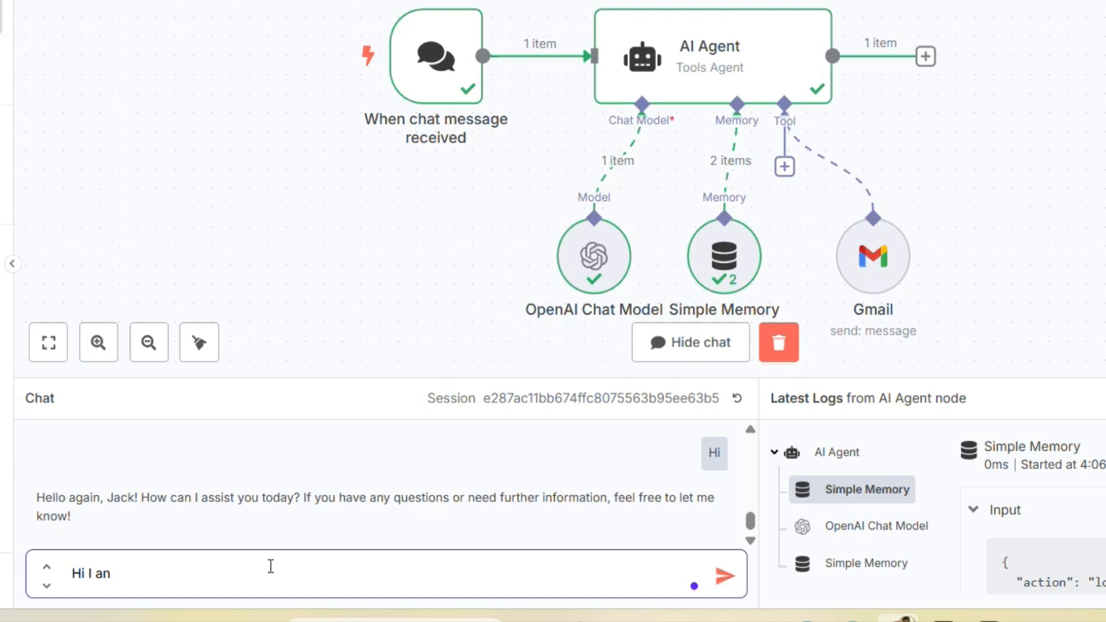
{"action": "type", "text": " Anil"}
{"action": "key", "text": "Return"}
{"action": "type", "text": "I want t"}
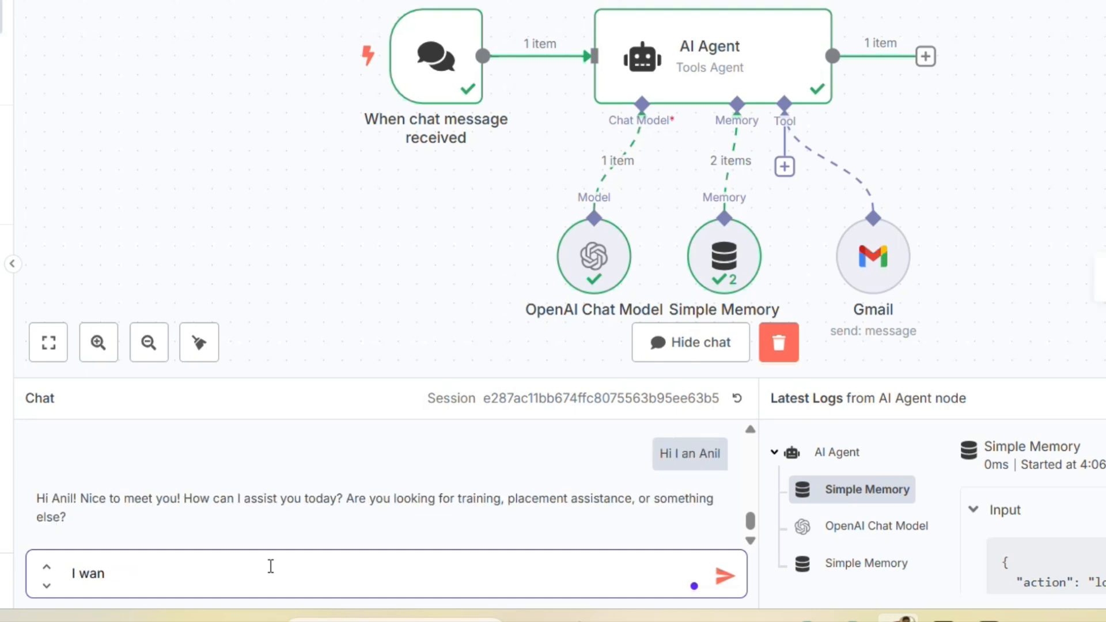
{"action": "type", "text": "o know about ML"}
{"action": "key", "text": "Return"}
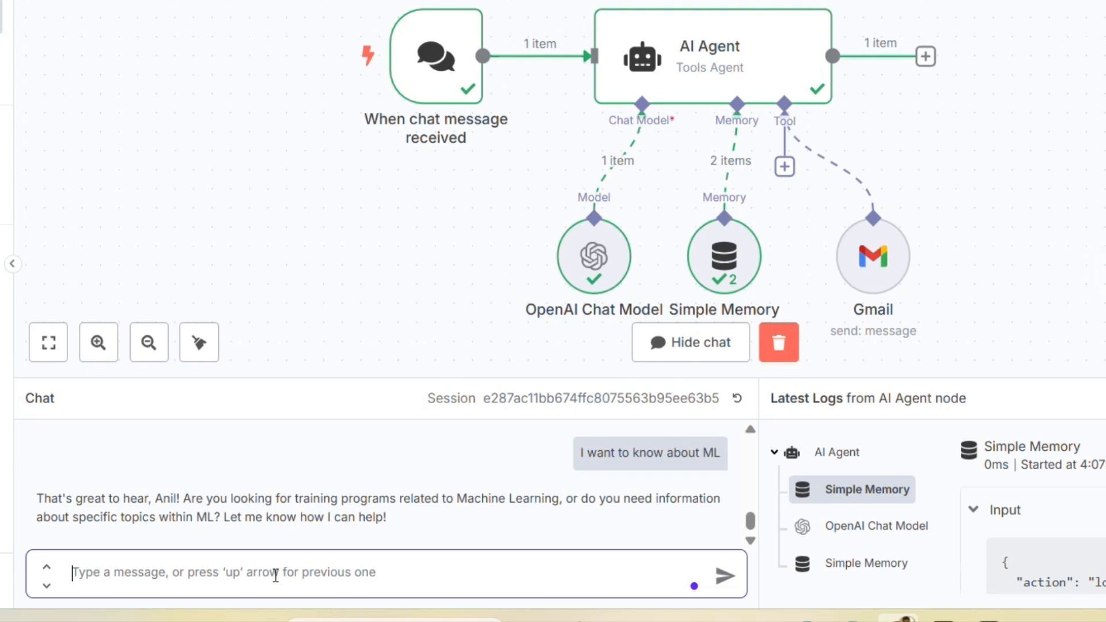
- Reply 'no, looking' for placement and send the visitor's phone number to the chatbot
{"action": "type", "text": "no"}
{"action": "key", "text": "BackSpace"}
{"action": "type", "text": "o, looking"}
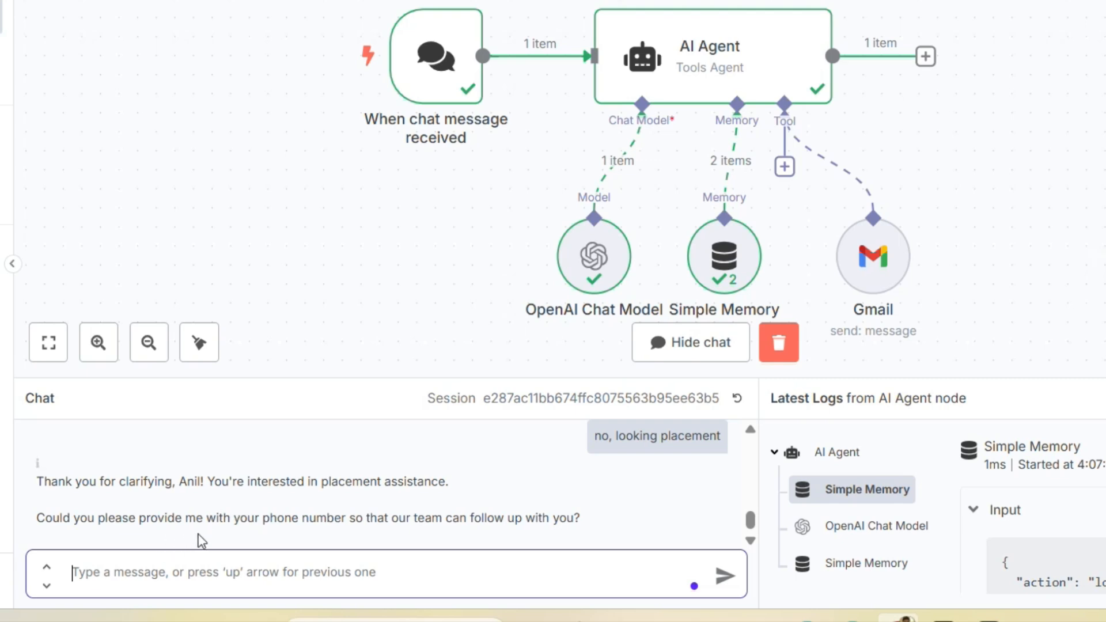
{"action": "left_click", "coordinate": [196, 569]}
{"action": "type", "text": "mi"}
{"action": "key", "text": "BackSpace"}
{"action": "type", "text": "y number "}
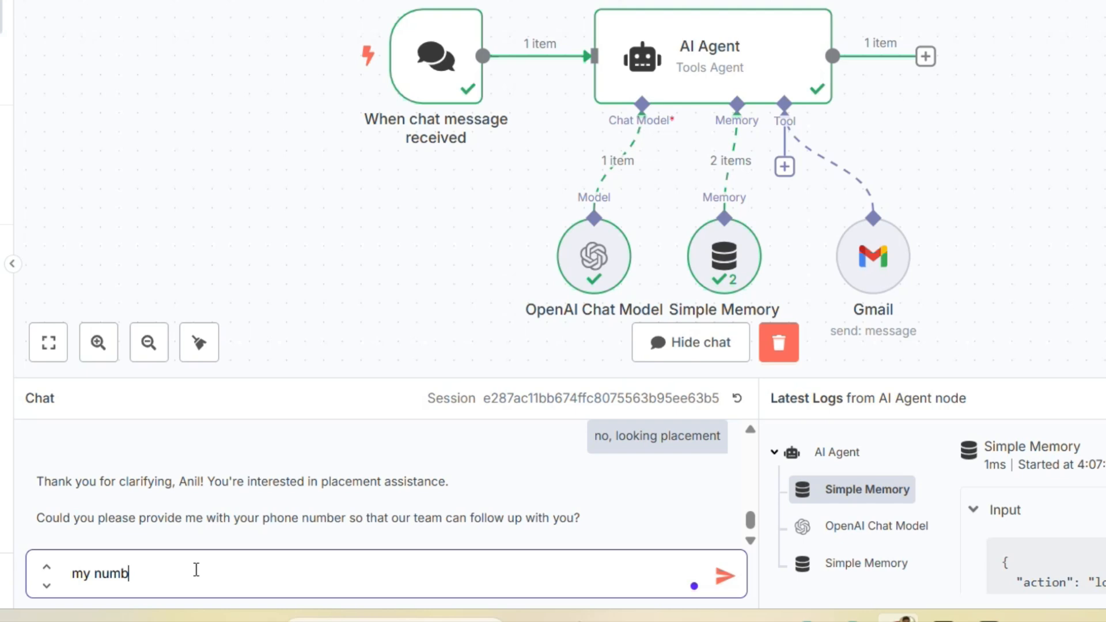
{"action": "key", "text": "Return"}
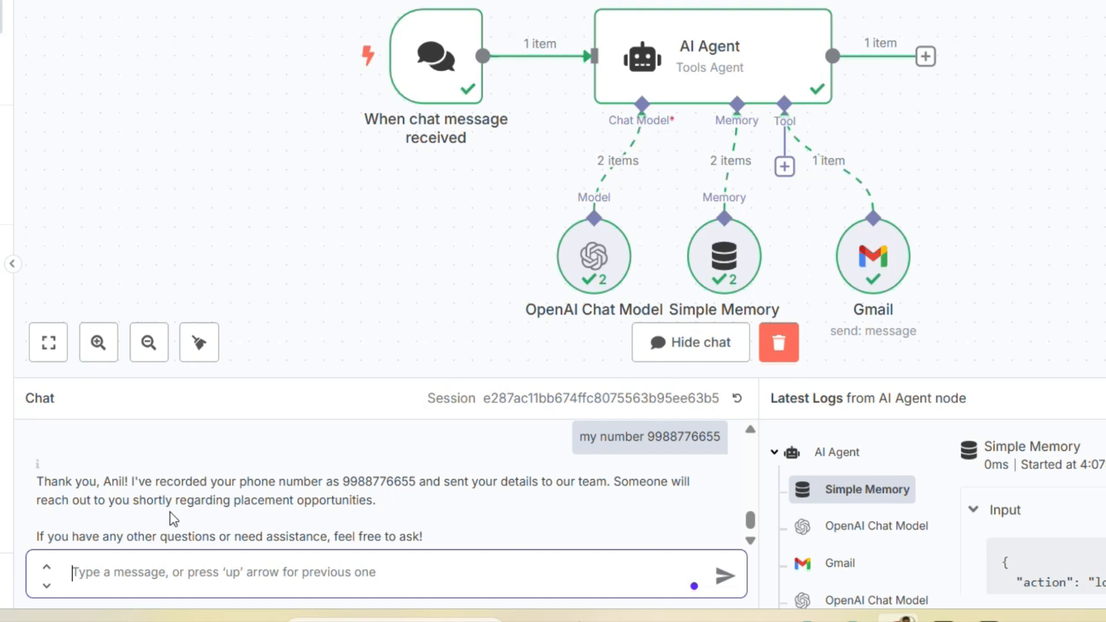
{"action": "scroll", "coordinate": [171, 515], "scroll_direction": "down", "scroll_amount": 1}
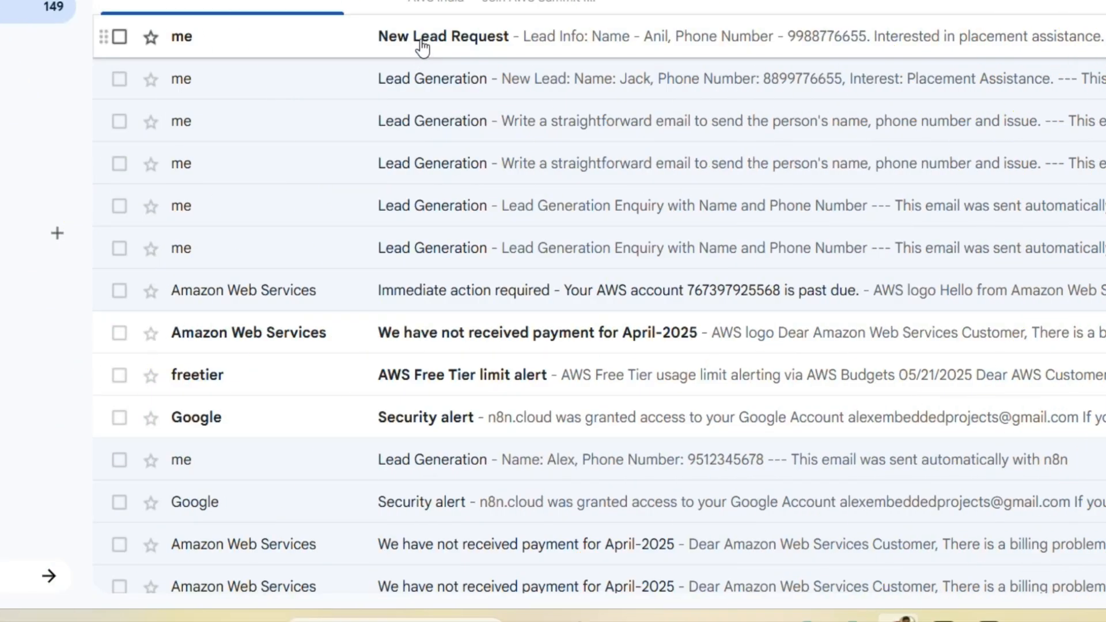
- Open the New Lead Request email in Gmail to view the lead's name, phone and interest
{"action": "left_click", "coordinate": [422, 40]}
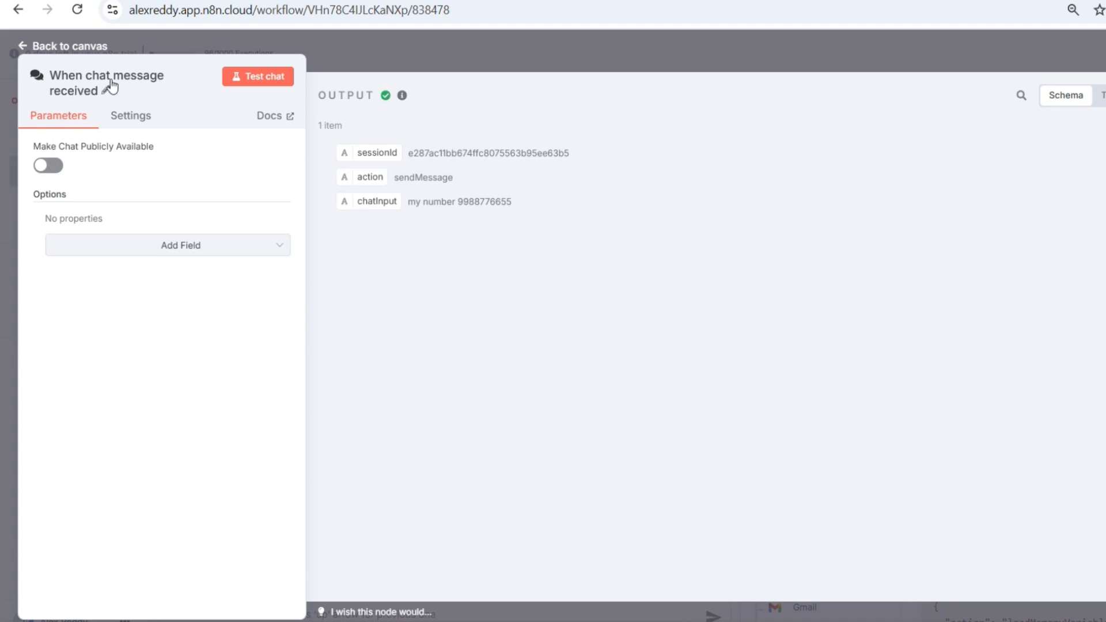
- Make the chat trigger publicly available, remove the old bot name from the greeting, and copy the chat URL
{"action": "left_click", "coordinate": [58, 167]}
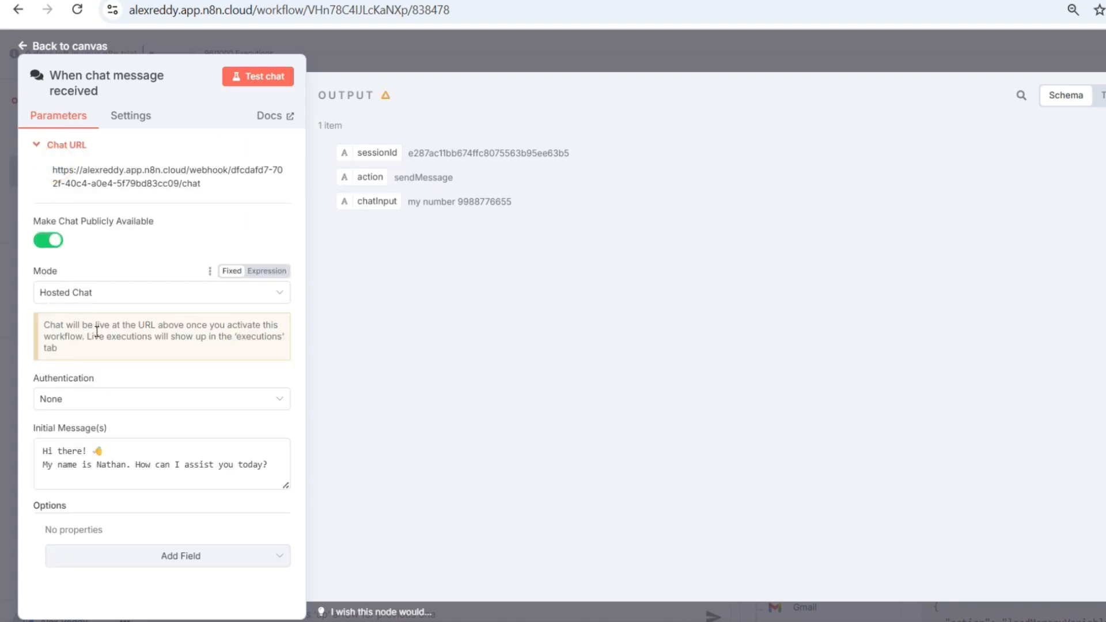
{"action": "left_click", "coordinate": [127, 470]}
{"action": "key", "text": "BackSpace"}
{"action": "key", "text": "BackSpace"}
{"action": "key", "text": "BackSpace"}
{"action": "key", "text": "BackSpace"}
{"action": "key", "text": "BackSpace"}
{"action": "key", "text": "BackSpace"}
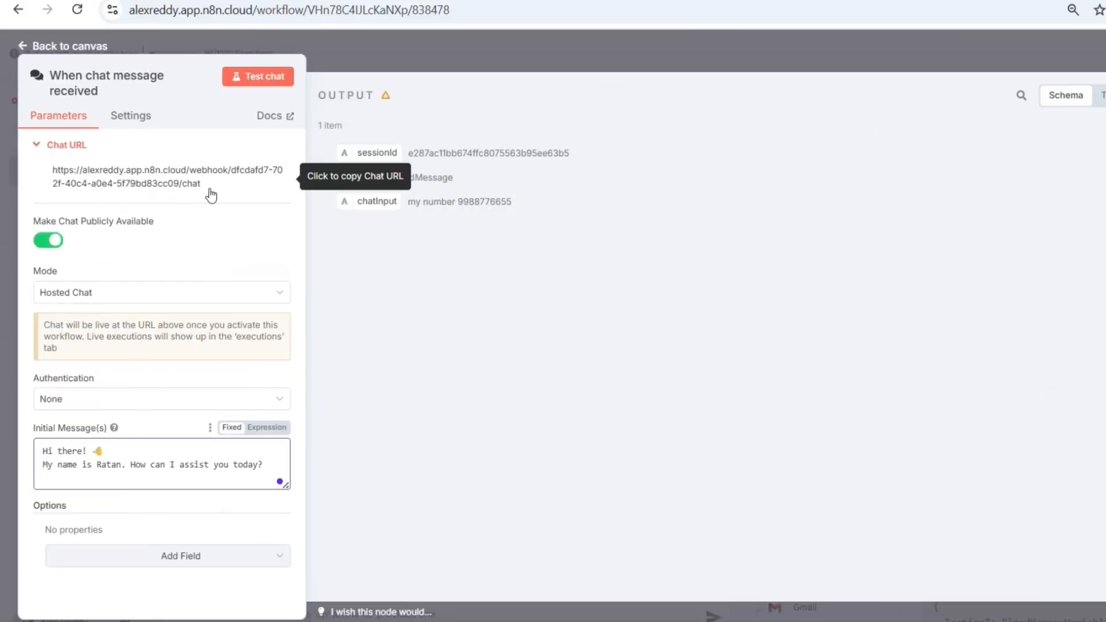
{"action": "left_click_drag", "start_coordinate": [205, 185], "coordinate": [51, 170]}
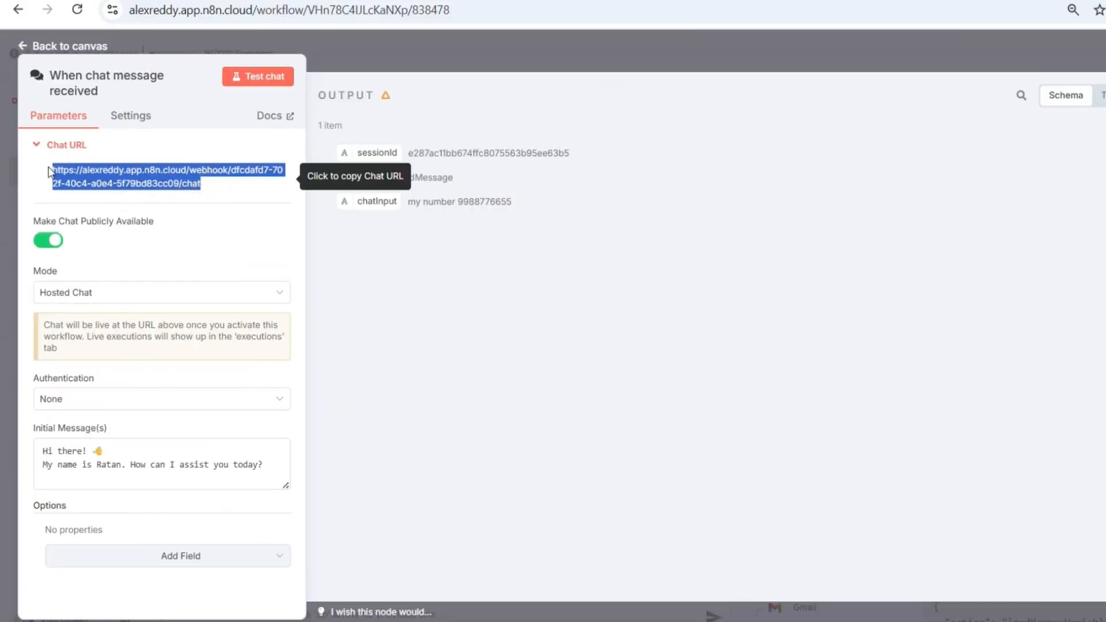
{"action": "left_click", "coordinate": [103, 184]}
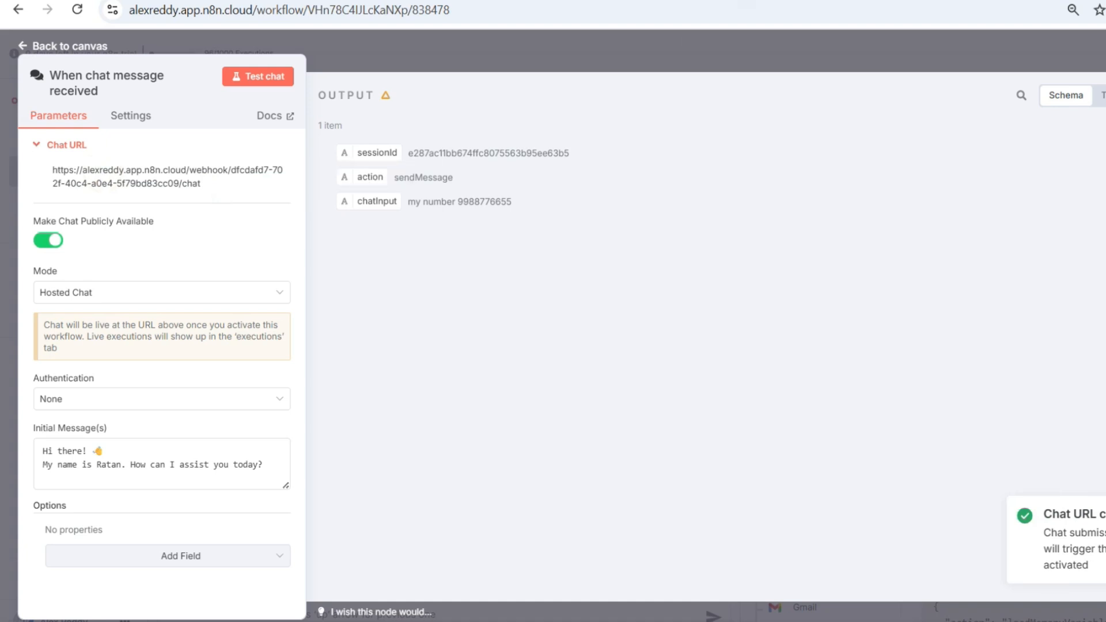
- Activate the Lead-Generation-ChatBot workflow, then clear and hide the test chat panel
{"action": "left_click", "coordinate": [23, 46]}
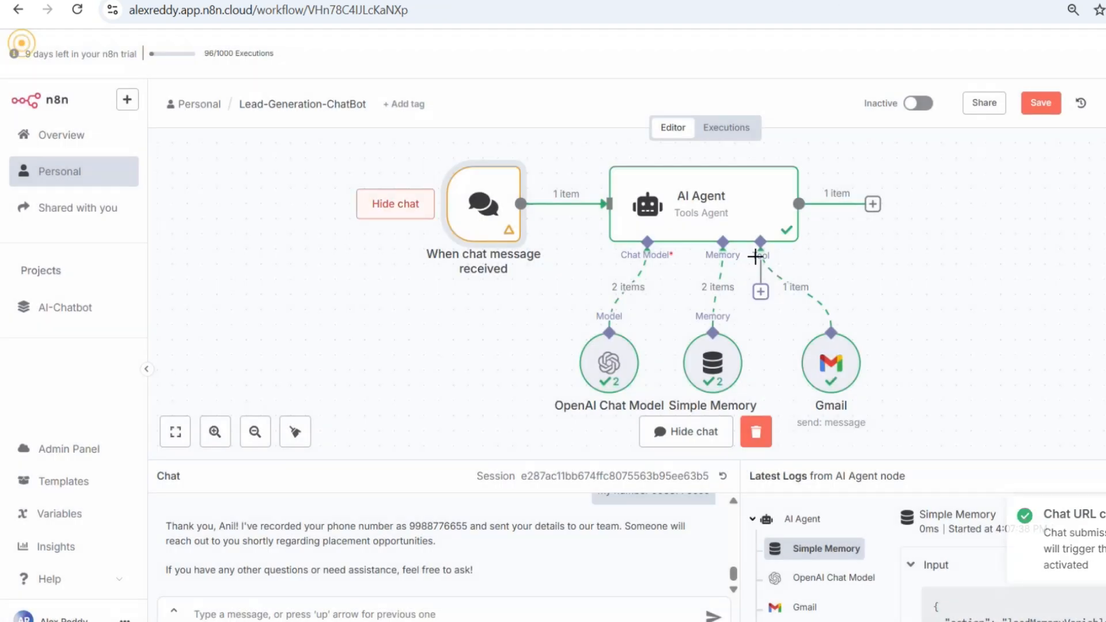
{"action": "left_click", "coordinate": [924, 105]}
{"action": "left_click", "coordinate": [761, 379]}
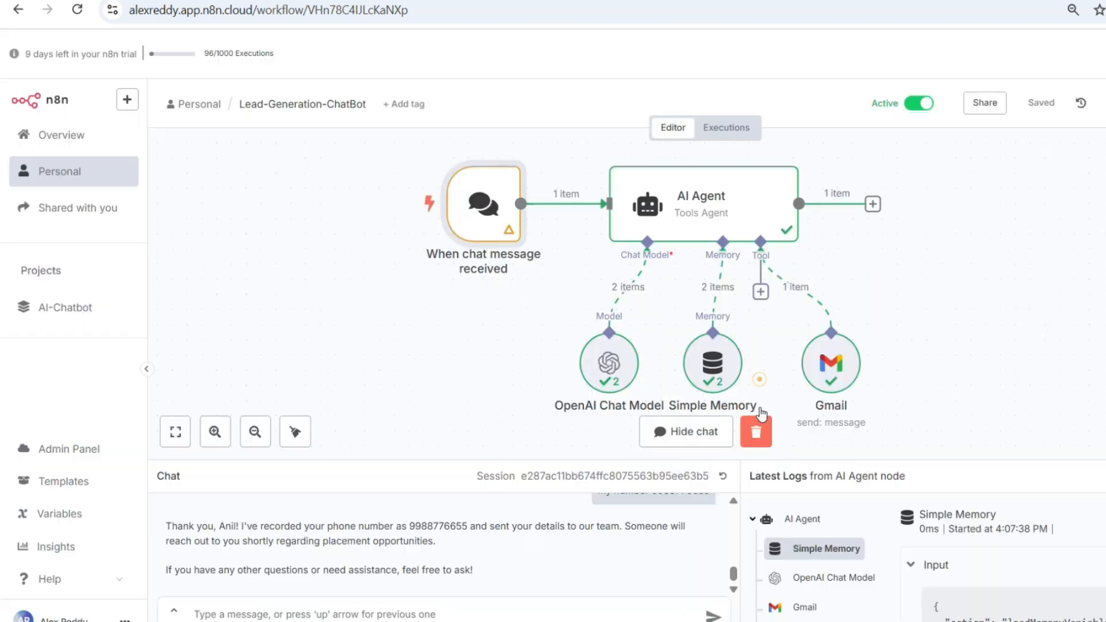
{"action": "left_click", "coordinate": [757, 433]}
{"action": "left_click", "coordinate": [704, 433]}
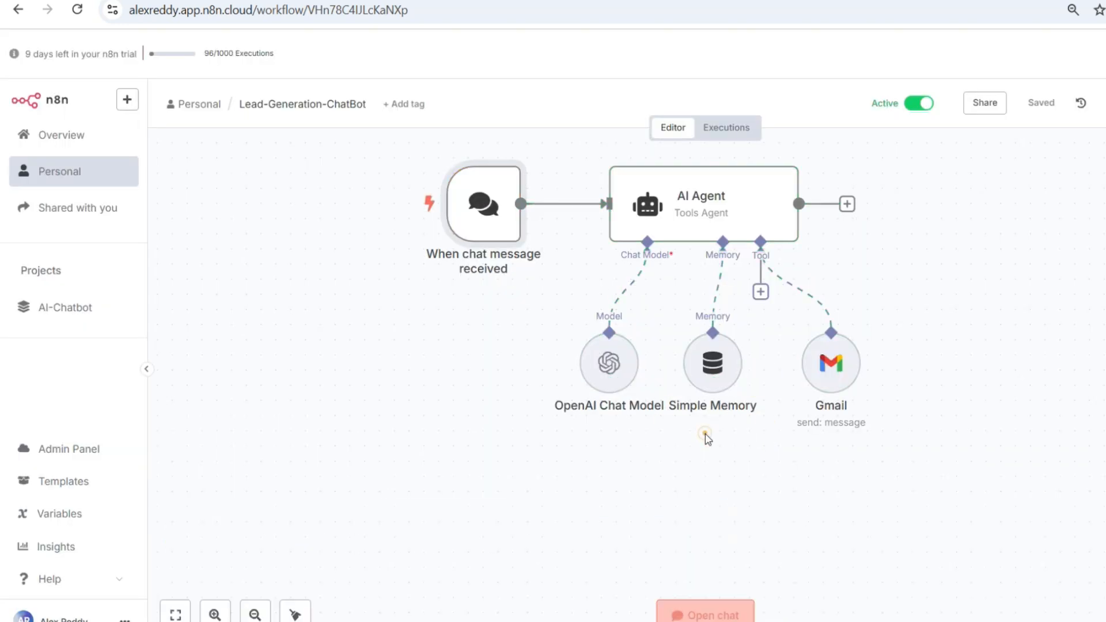
- Load the copied chat URL in a new tab and send an introduction with the visitor's name
{"action": "left_click", "coordinate": [816, 1]}
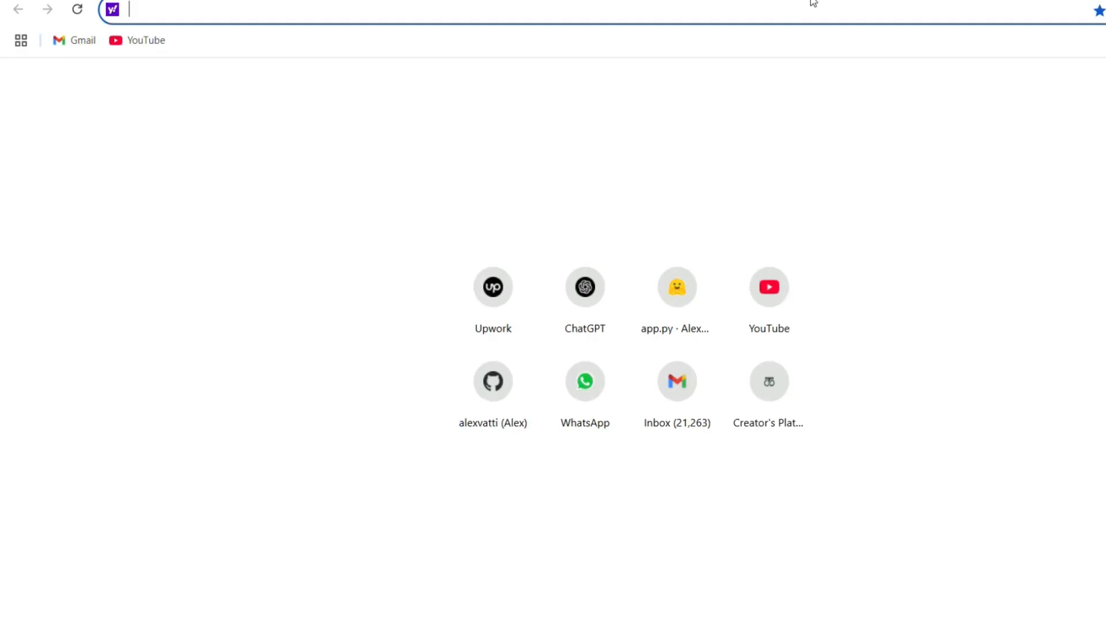
{"action": "key", "text": "ctrl+v"}
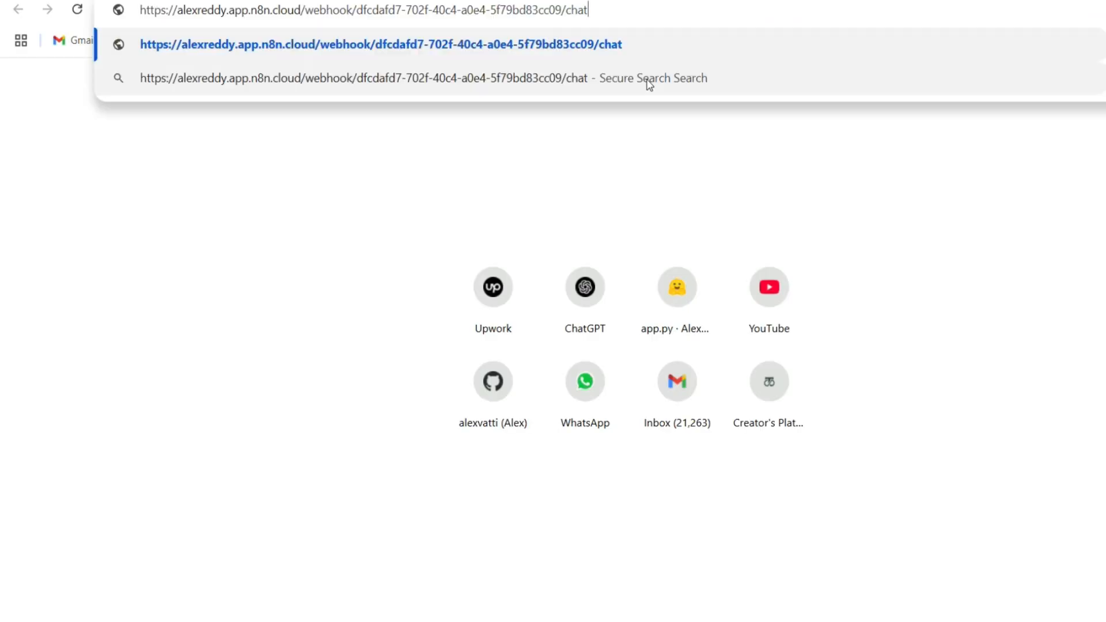
{"action": "key", "text": "Return"}
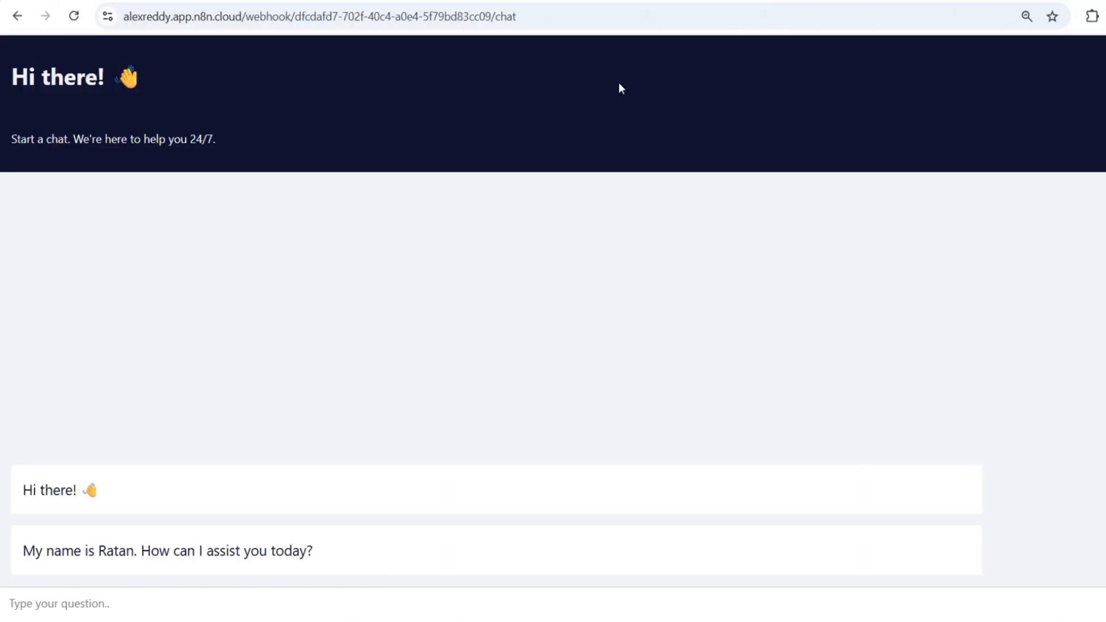
{"action": "left_click", "coordinate": [93, 602]}
{"action": "type", "text": "Hi My na"}
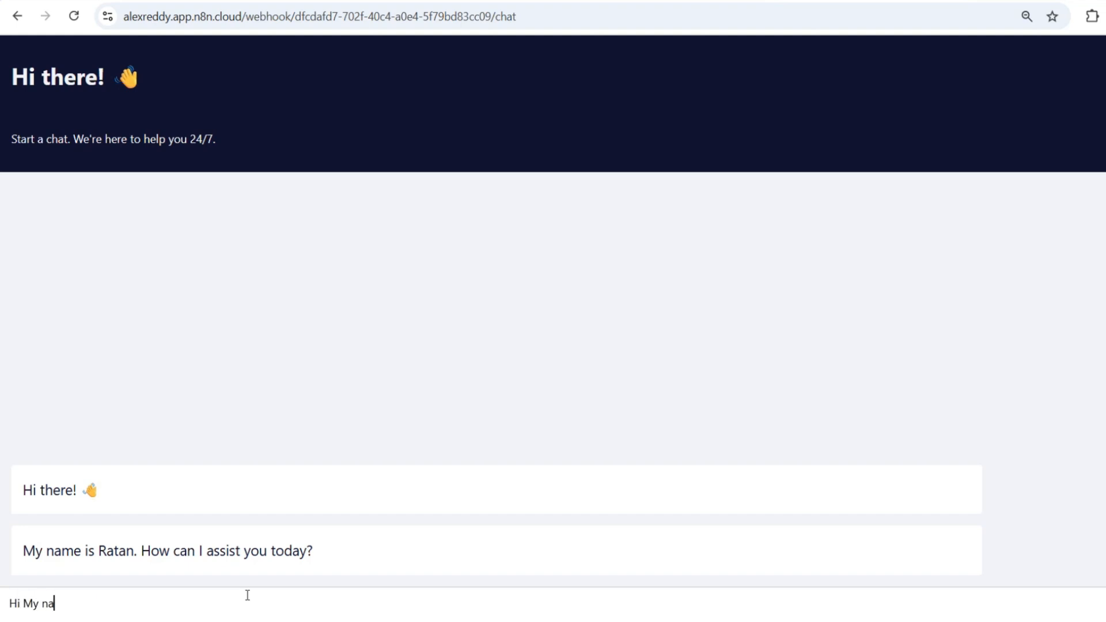
{"action": "type", "text": "me Kiran"}
{"action": "key", "text": "Return"}
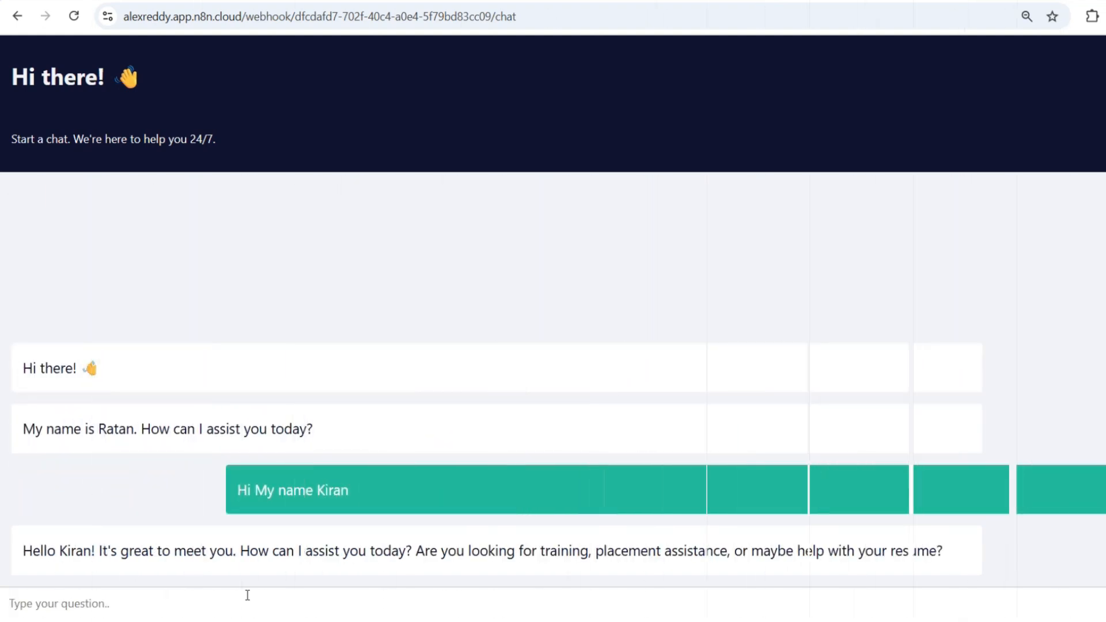
- Send a message saying the visitor is from Bangalore and interested in AI
{"action": "type", "text": "I AM"}
{"action": "key", "text": "BackSpace"}
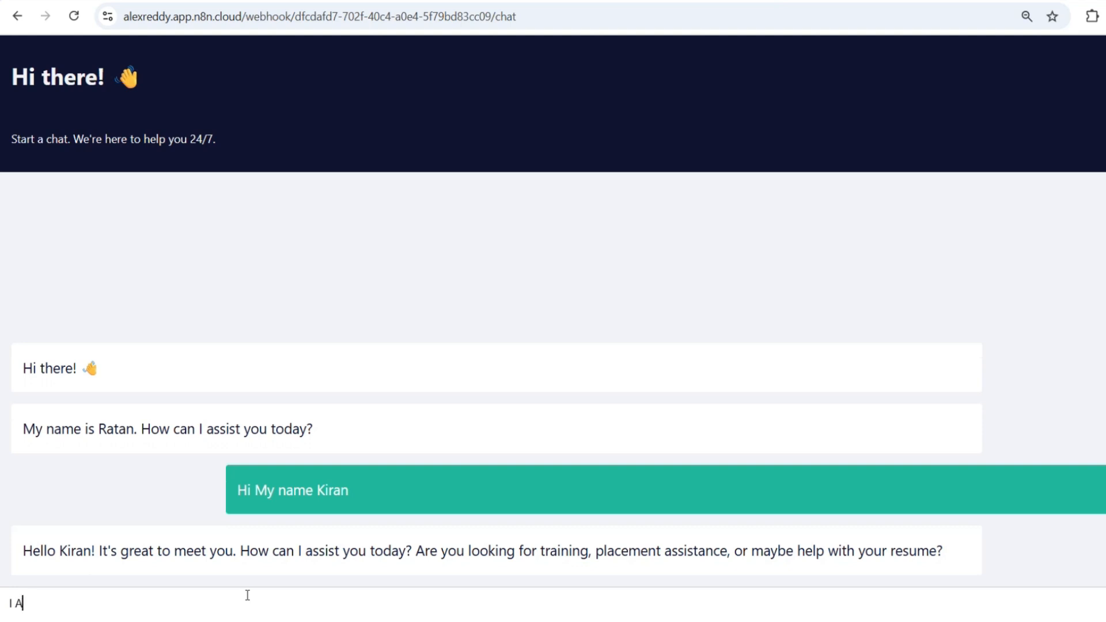
{"action": "type", "text": "m from Ban"}
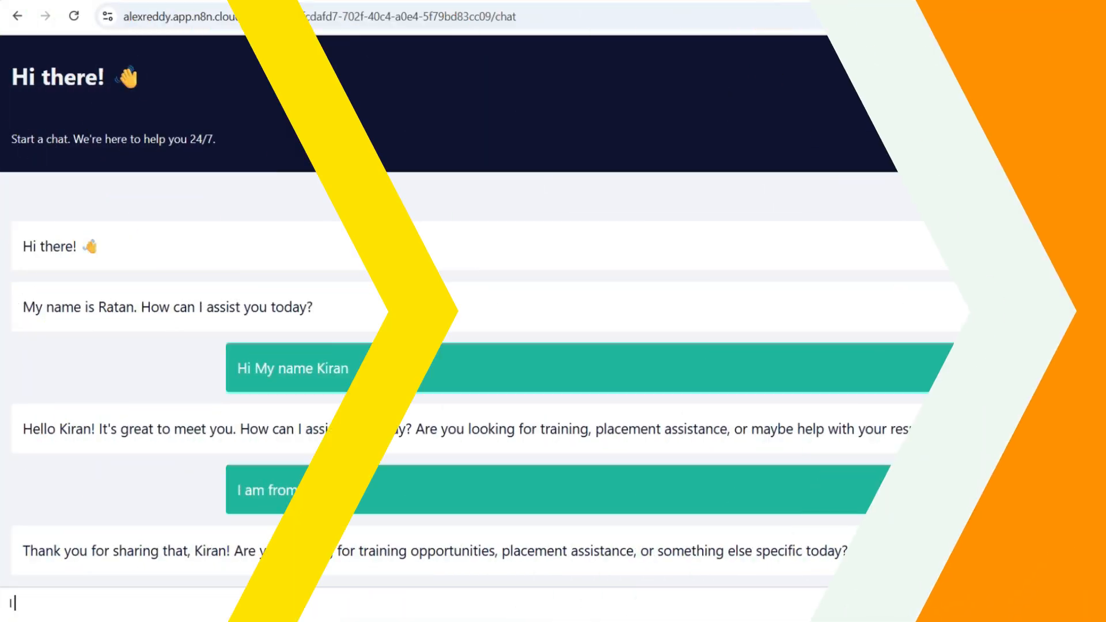
{"action": "type", "text": "am interest"}
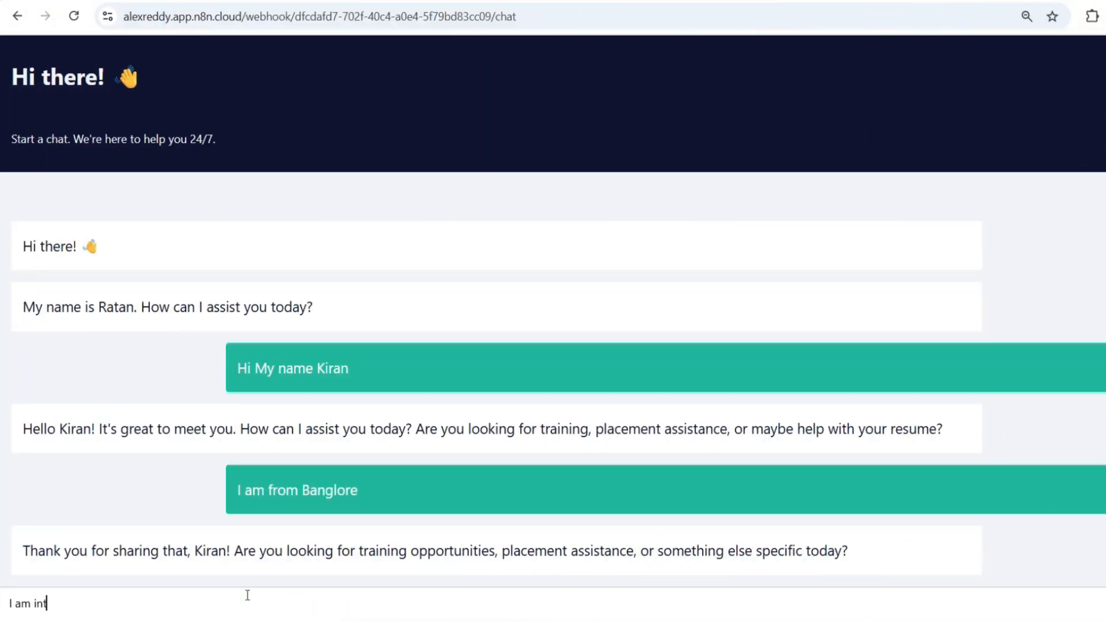
{"action": "type", "text": "ed in A"}
{"action": "type", "text": "I"}
{"action": "key", "text": "Return"}
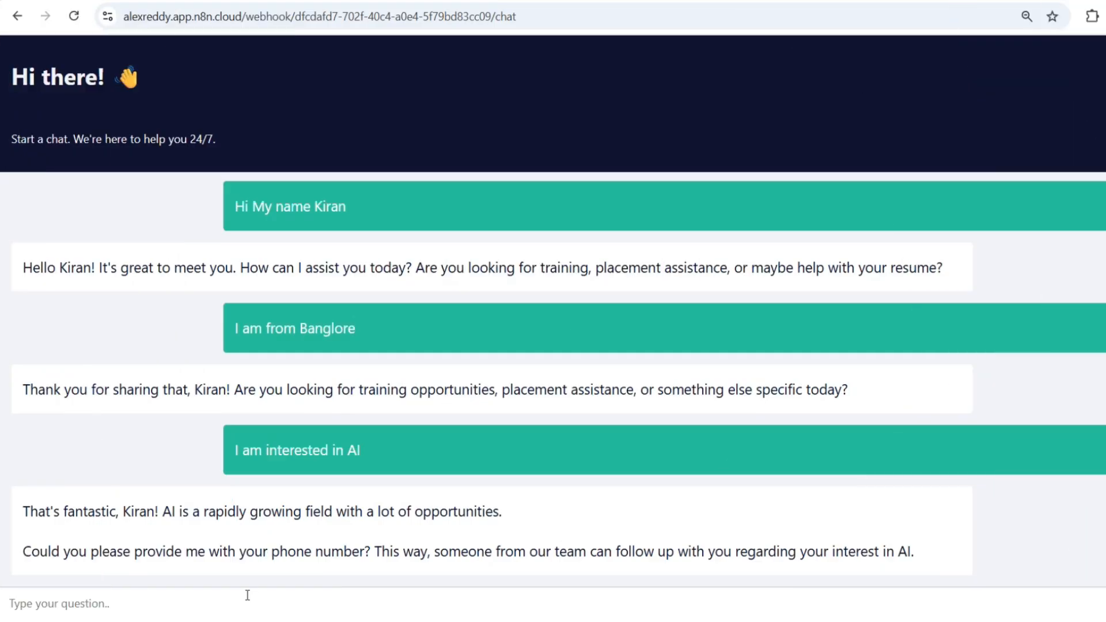
- Send the visitor's phone number in the chat
{"action": "type", "text": "mY"}
{"action": "key", "text": "BackSpace"}
{"action": "type", "text": "y number 77"}
{"action": "type", "text": "8899"}
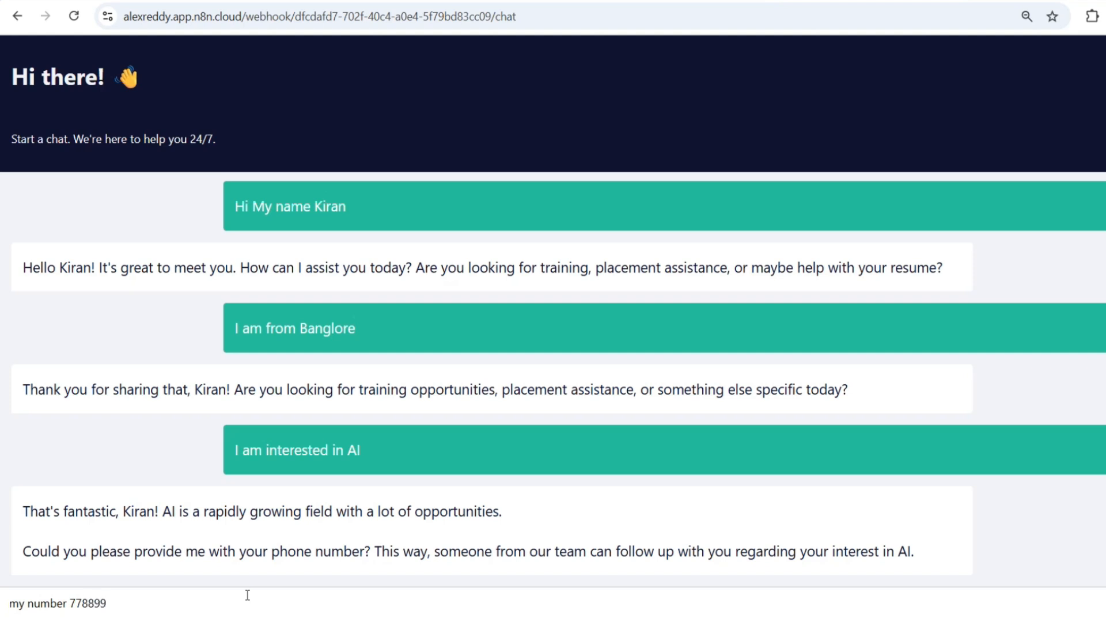
{"action": "type", "text": "55"}
{"action": "key", "text": "Return"}
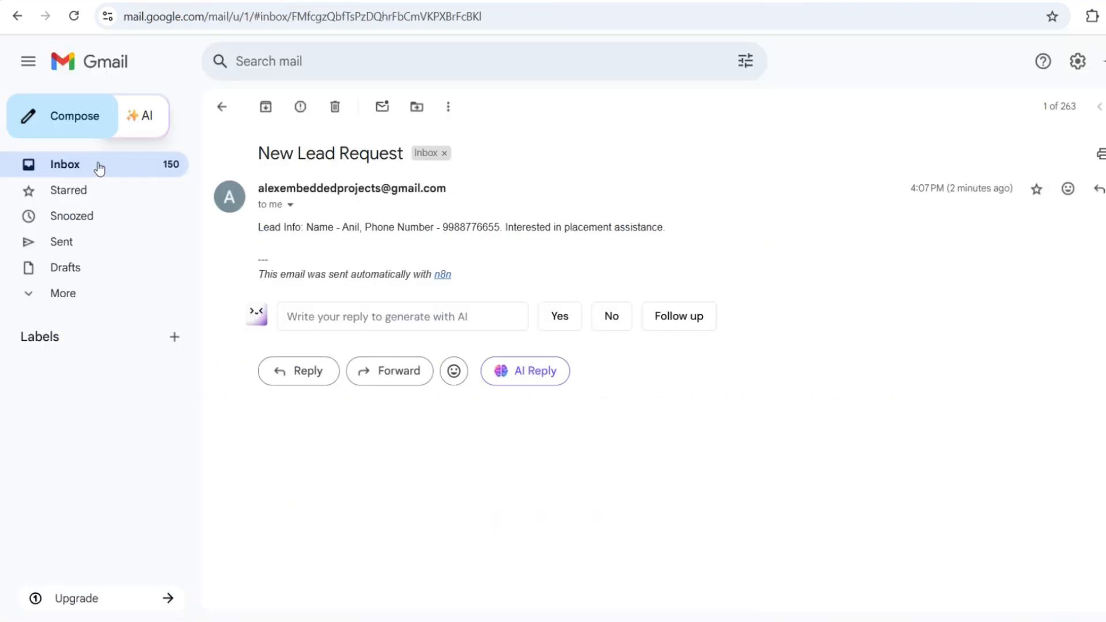
- Read both New Lead Request emails in Gmail, returning to the inbox after each
{"action": "left_click", "coordinate": [98, 163]}
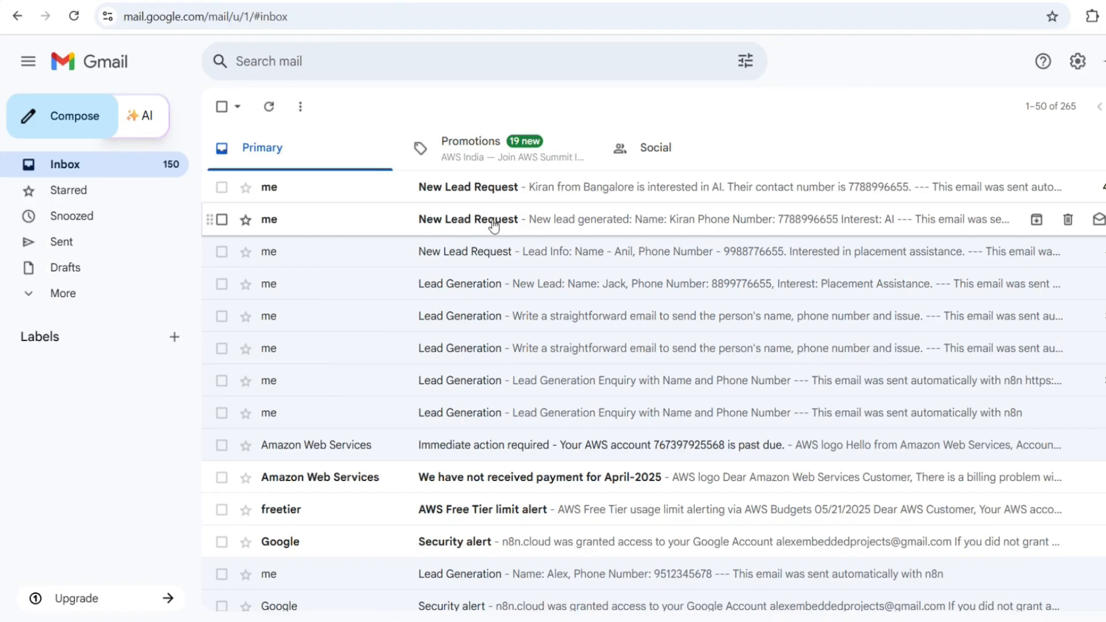
{"action": "left_click", "coordinate": [493, 226]}
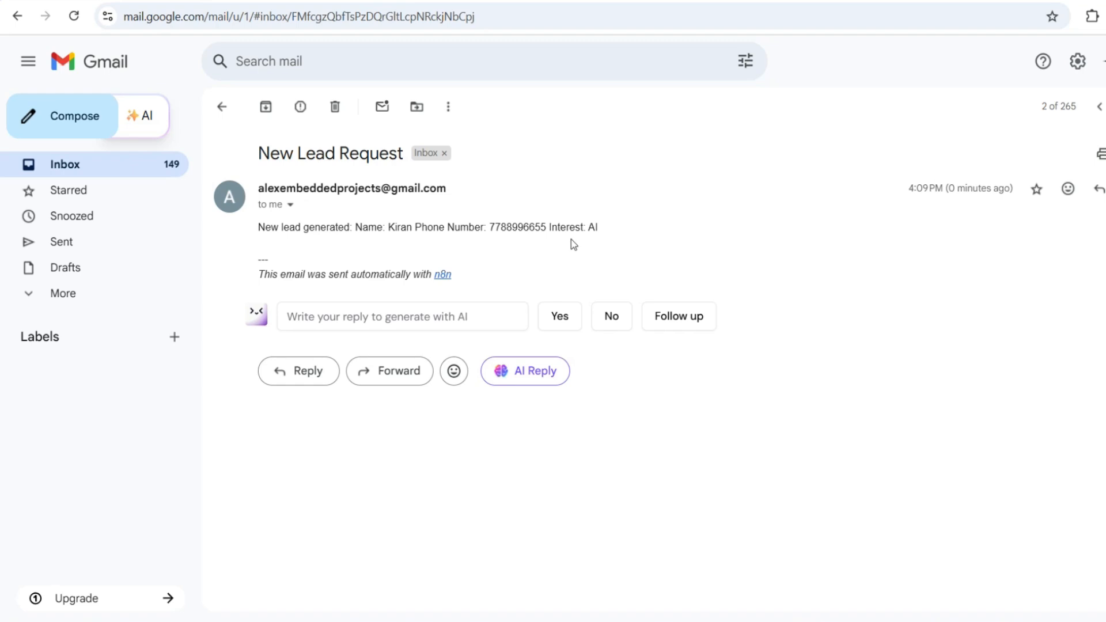
{"action": "left_click", "coordinate": [84, 168]}
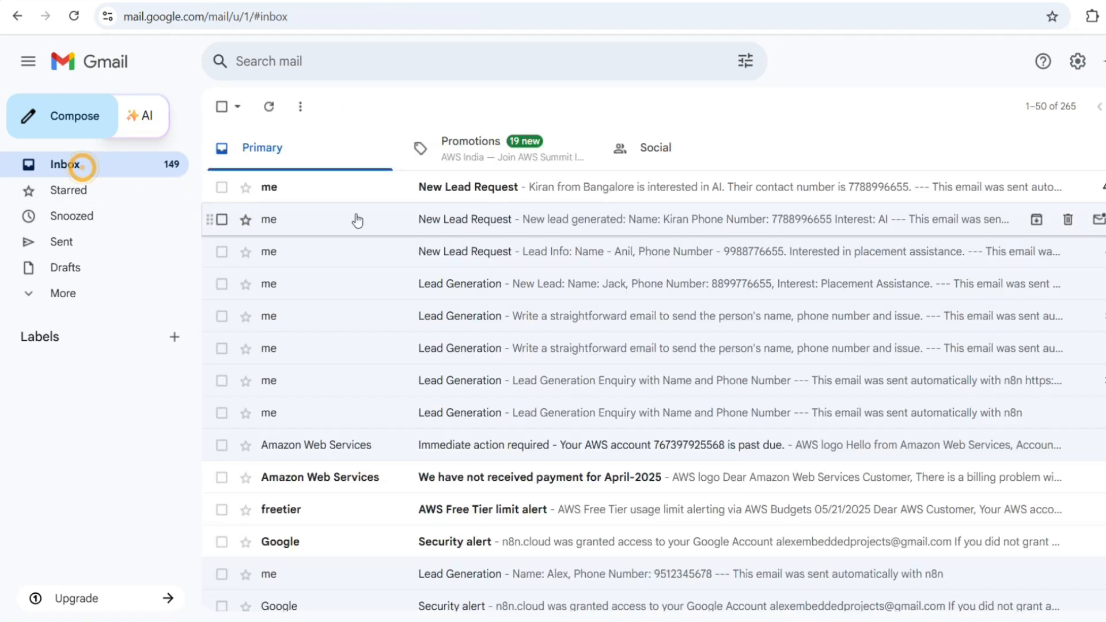
{"action": "left_click", "coordinate": [470, 194]}
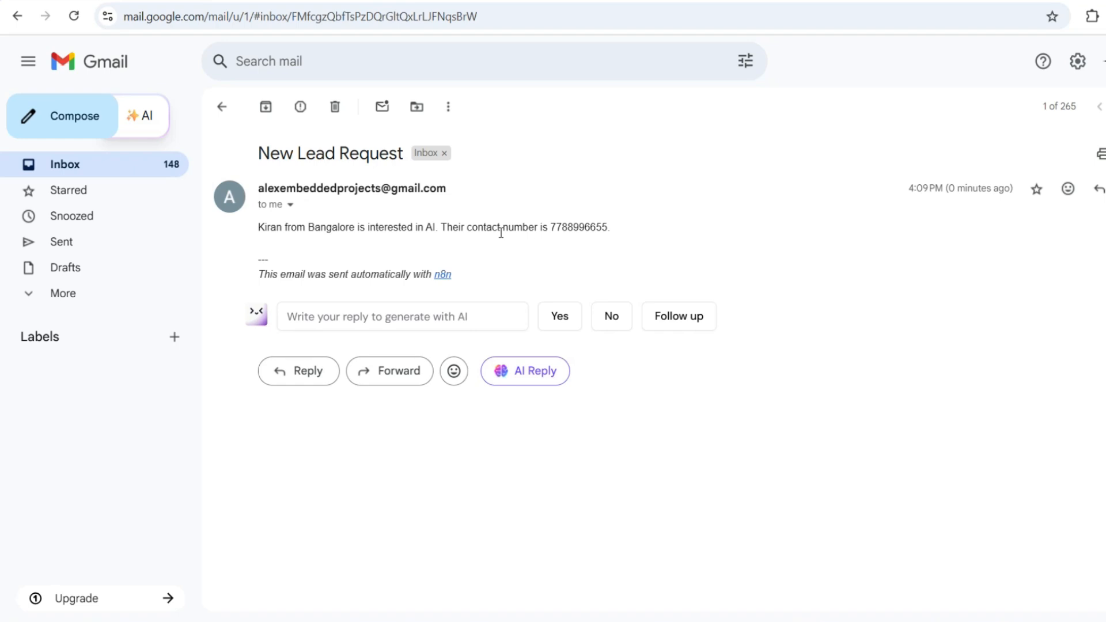
{"action": "left_click", "coordinate": [222, 107]}
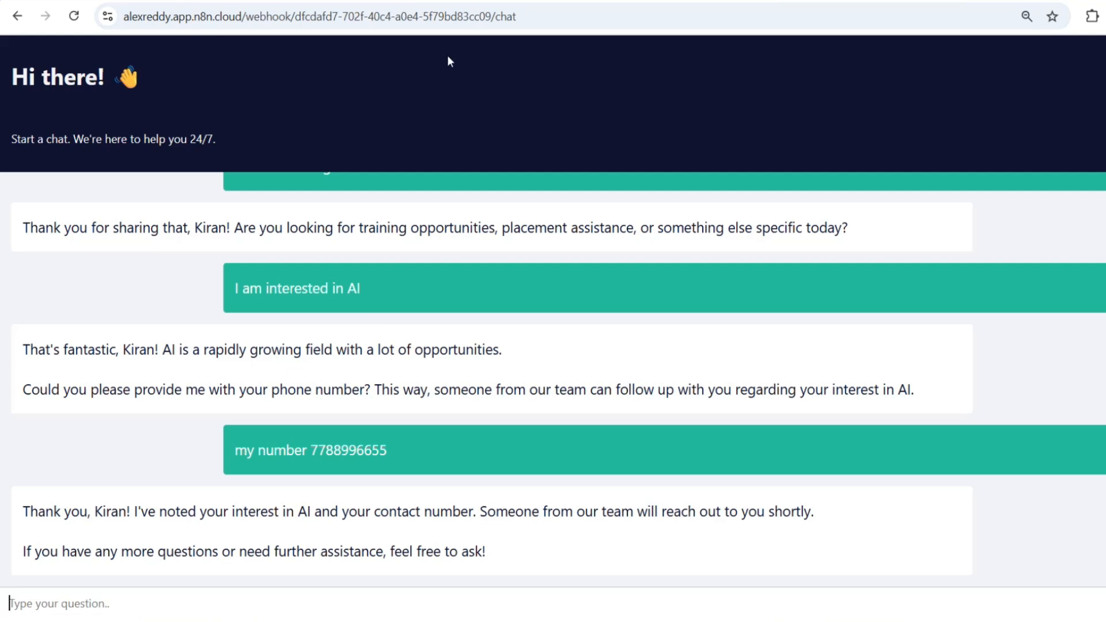
- Return to the hosted chat page and select its web address
{"action": "left_click", "coordinate": [524, 19]}
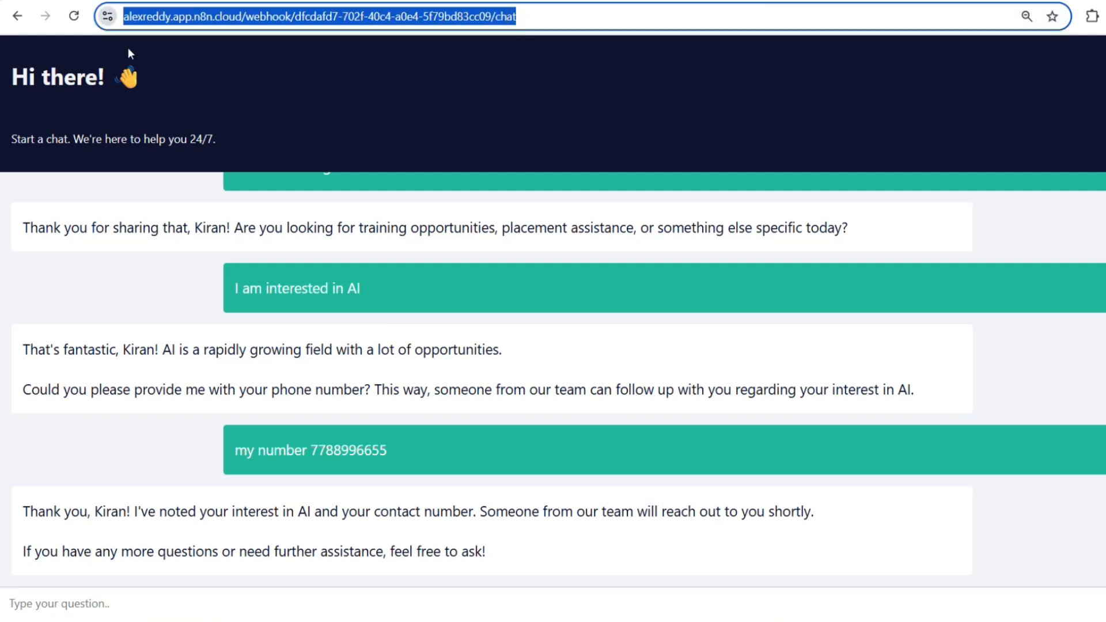